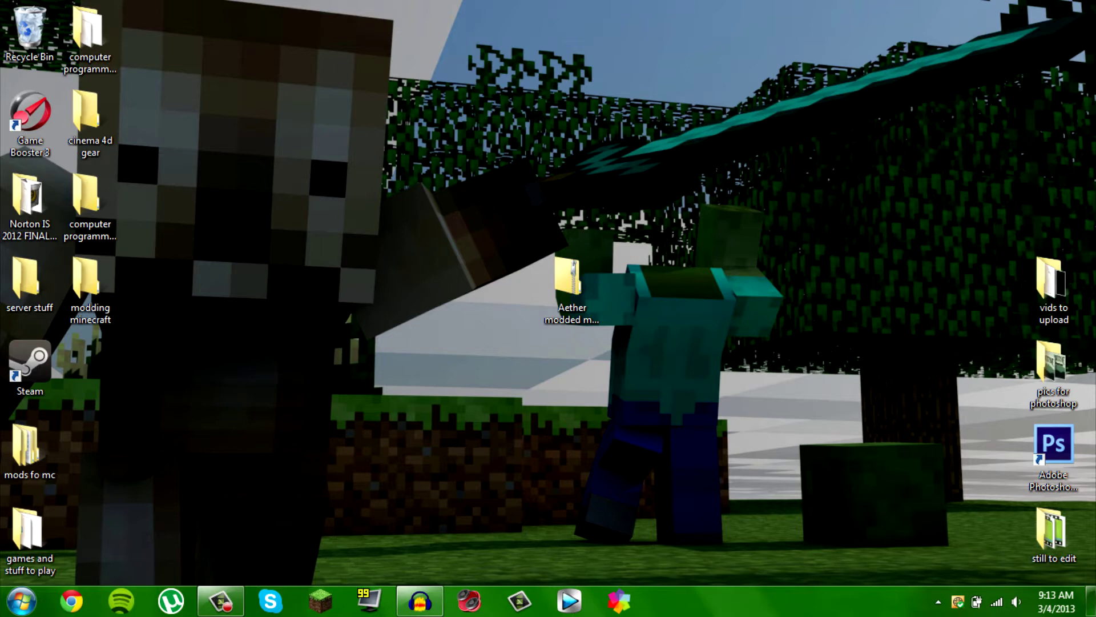
# - Drag desktop icons around, bringing the Aether modded minecraft.zip icon toward the centre
pyautogui.moveTo(377, 177)
pyautogui.mouseDown()
pyautogui.moveTo(776, 179)
pyautogui.moveTo(315, 204)
pyautogui.mouseUp()
pyautogui.moveTo(265, 194); pyautogui.dragTo(797, 203)
pyautogui.moveTo(806, 248); pyautogui.dragTo(298, 139)
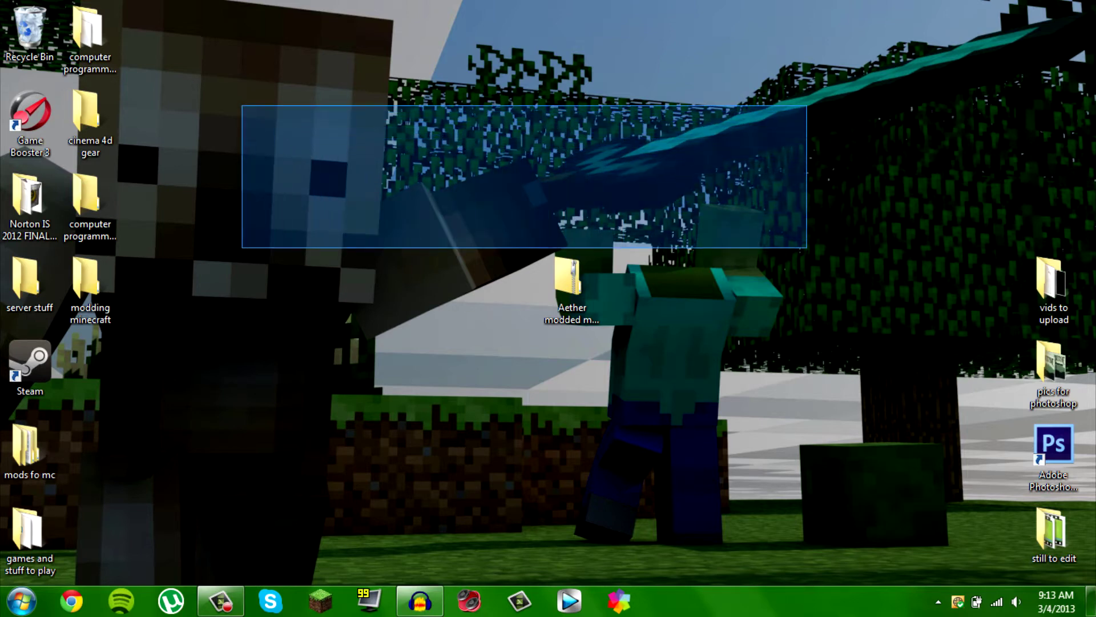
pyautogui.moveTo(298, 139); pyautogui.dragTo(243, 105)
pyautogui.moveTo(572, 283); pyautogui.dragTo(511, 206)
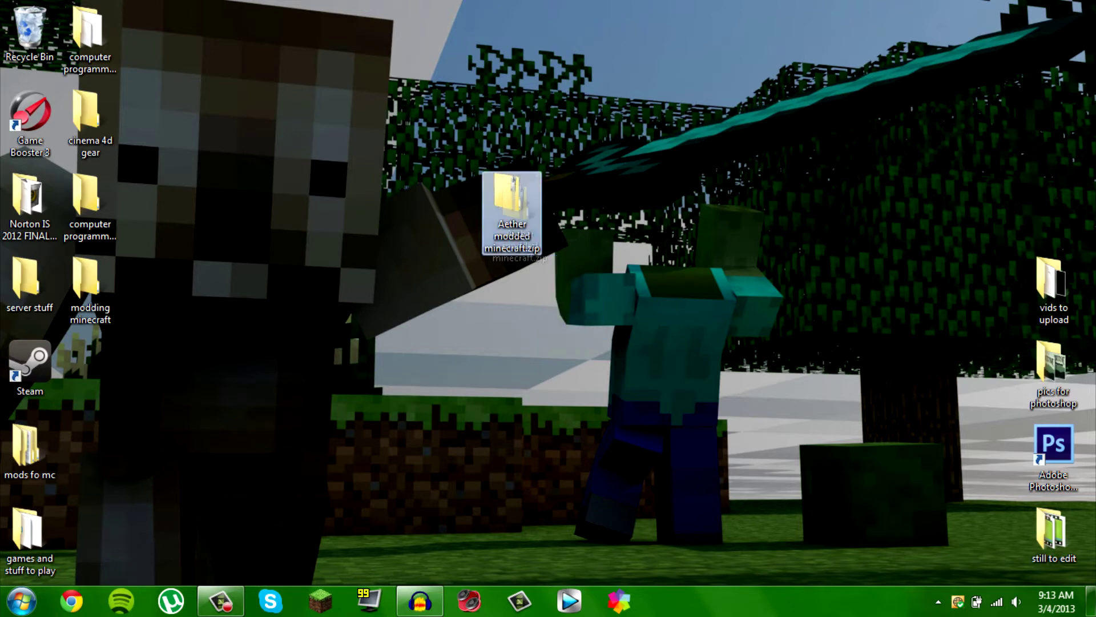
# - Settle the Aether zip icon below-right of centre and start the Minecraft Launcher
pyautogui.moveTo(511, 210)
pyautogui.mouseDown()
pyautogui.moveTo(722, 298)
pyautogui.moveTo(748, 276)
pyautogui.mouseUp()
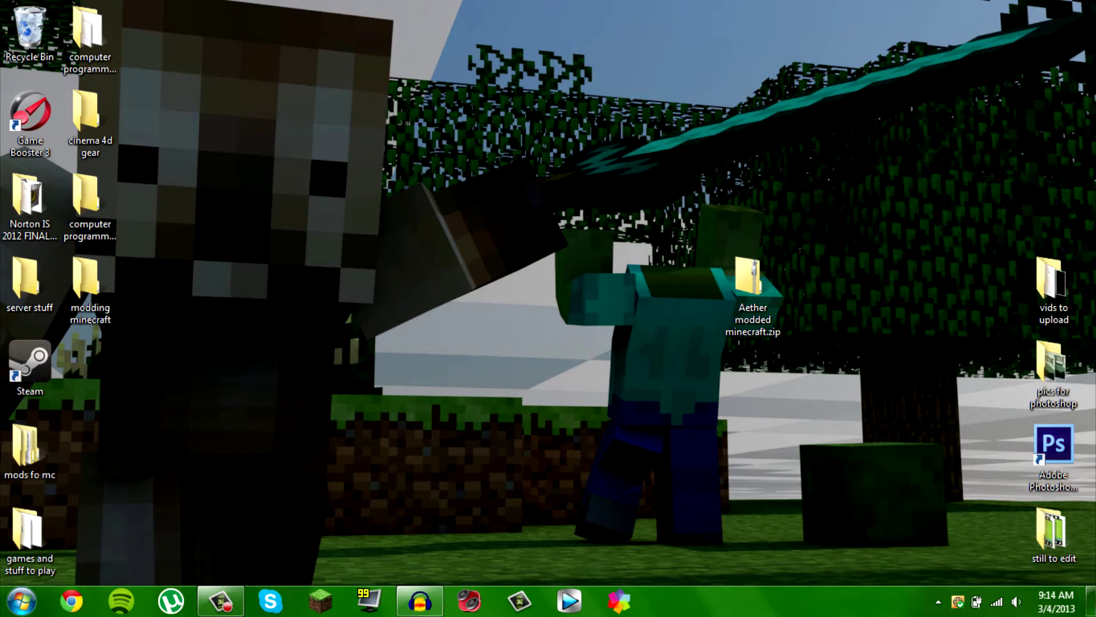
pyautogui.moveTo(748, 276); pyautogui.dragTo(808, 195)
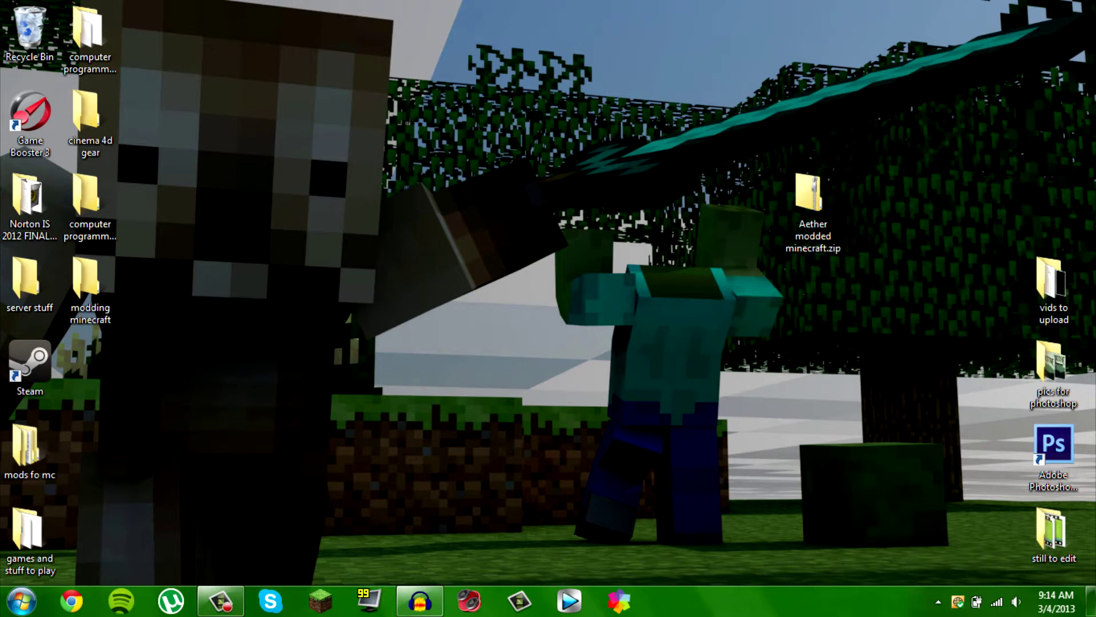
pyautogui.moveTo(808, 195); pyautogui.dragTo(752, 283)
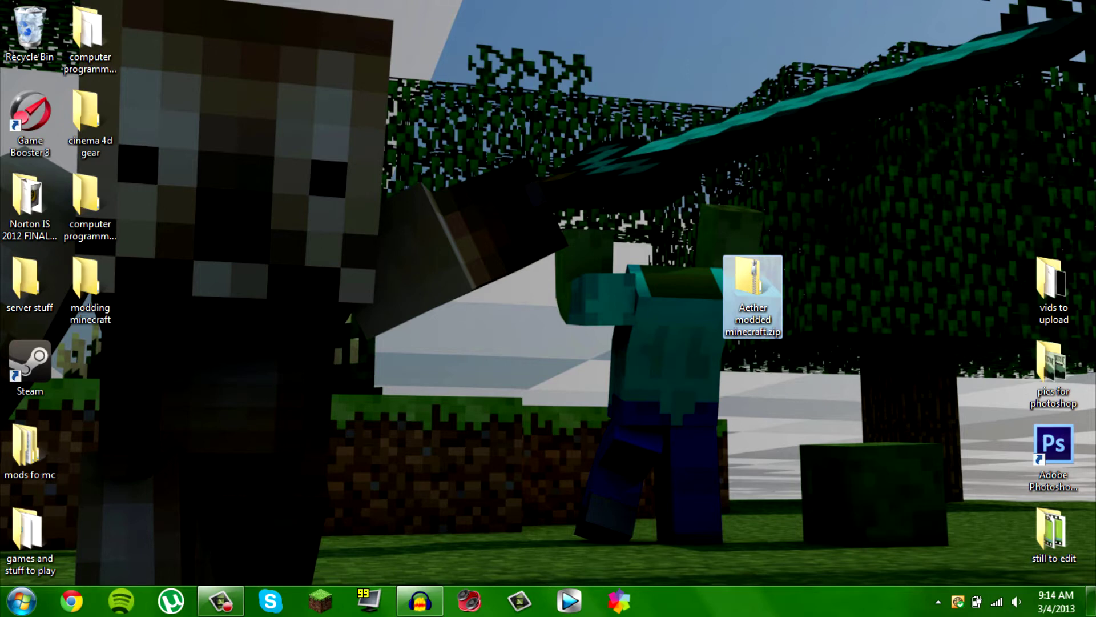
pyautogui.moveTo(752, 283); pyautogui.dragTo(752, 368)
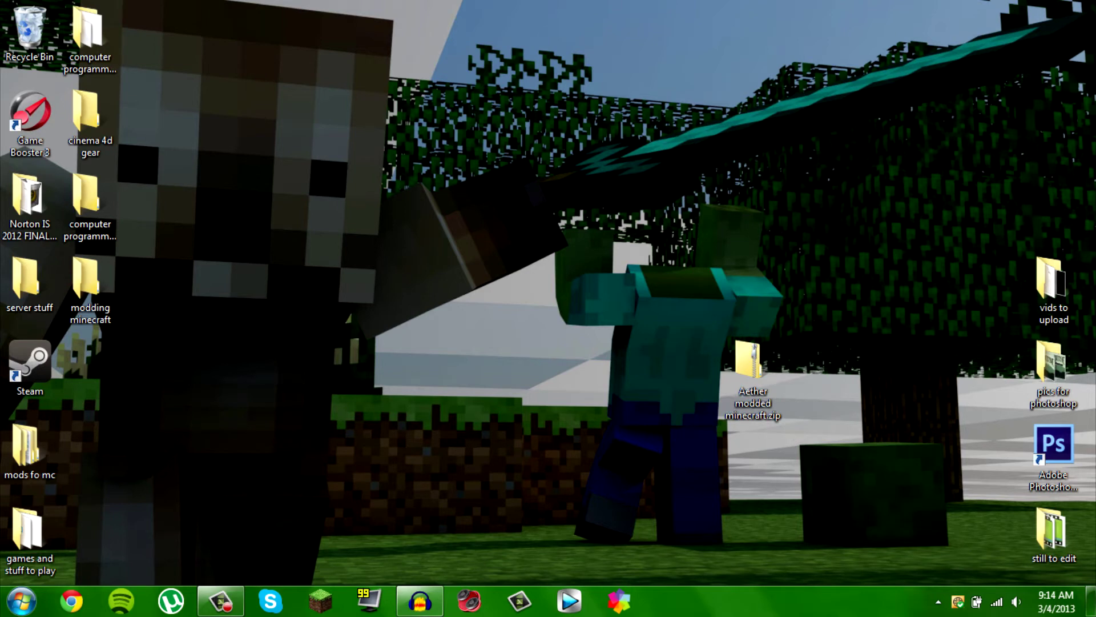
pyautogui.click(320, 600)
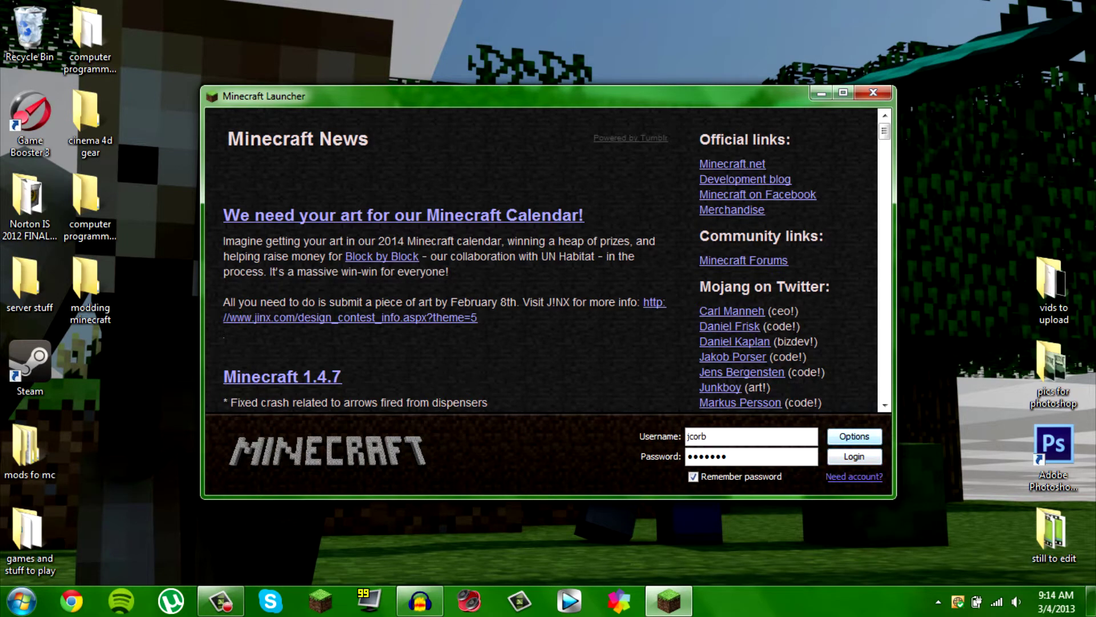
# - Turn on Force update in the launcher Options so the game re-downloads
pyautogui.click(855, 436)
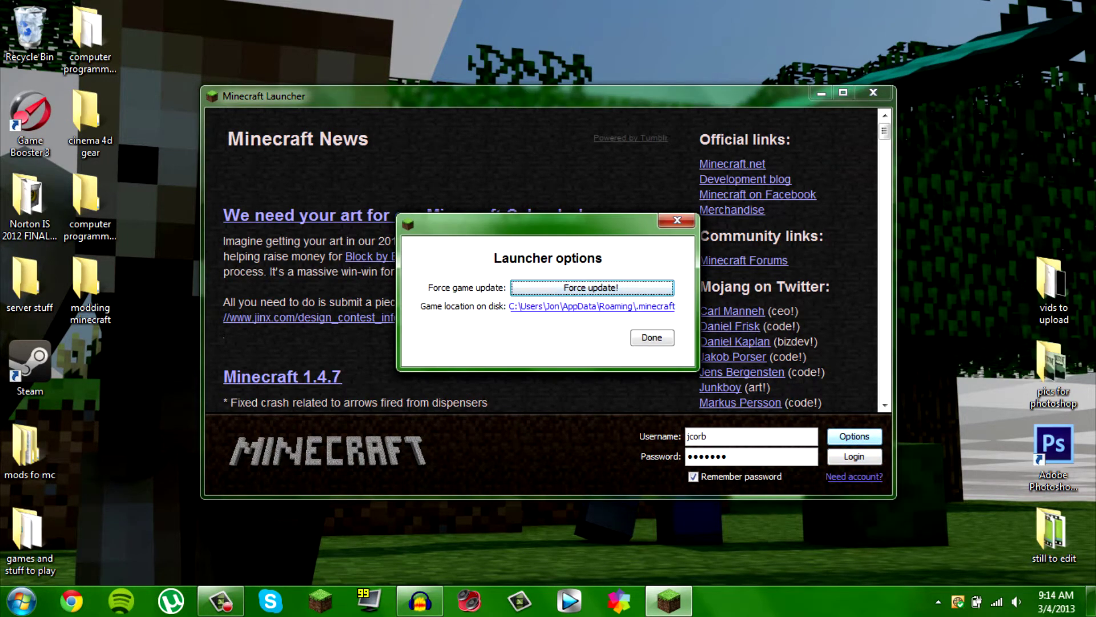
pyautogui.press('space')
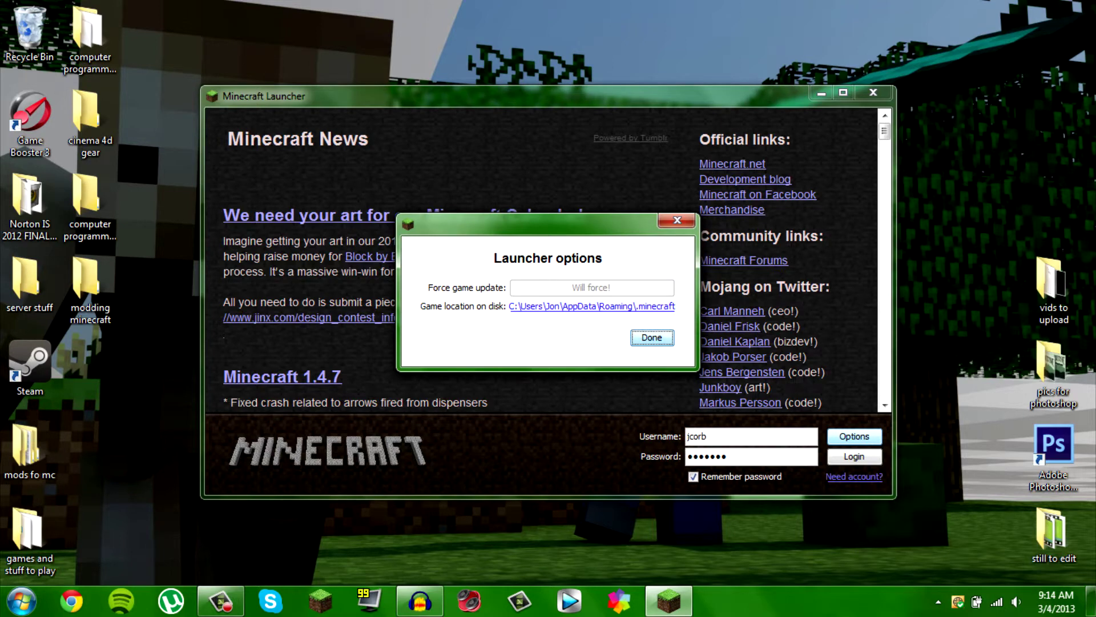
pyautogui.press('space')
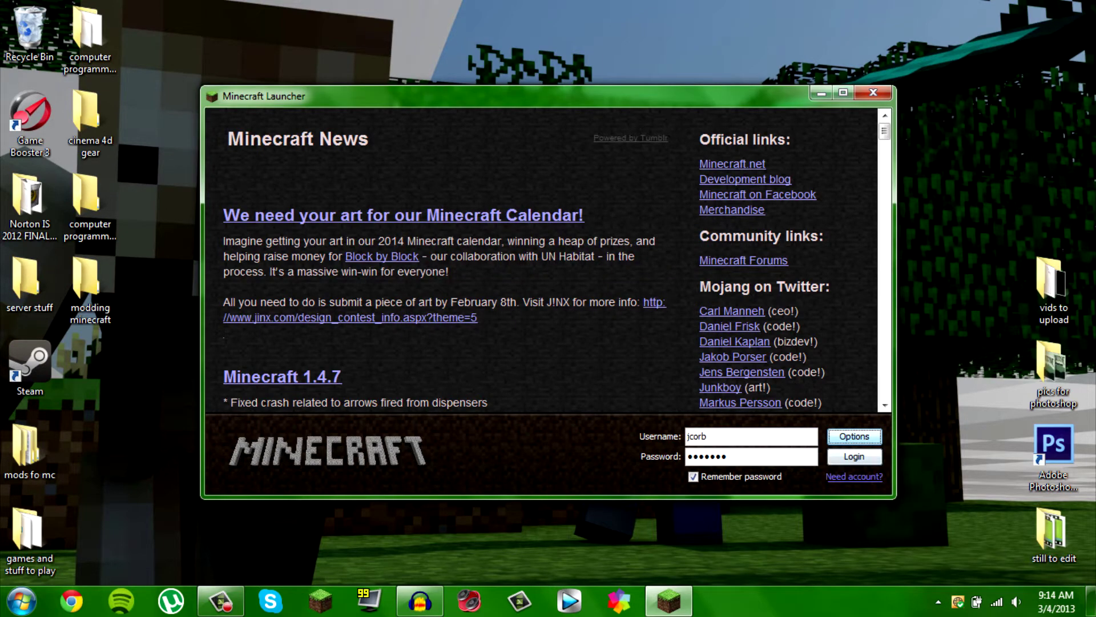
# - Log in so the game downloads and starts, then close it at the Mojang splash
pyautogui.press('Tab')
pyautogui.press('space')
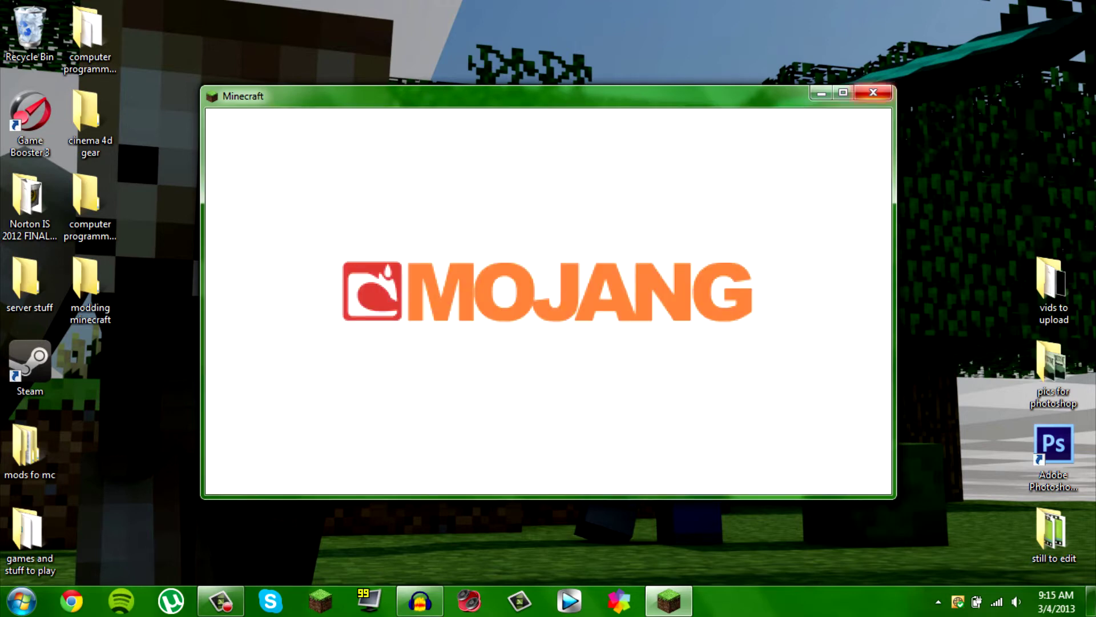
pyautogui.click(874, 94)
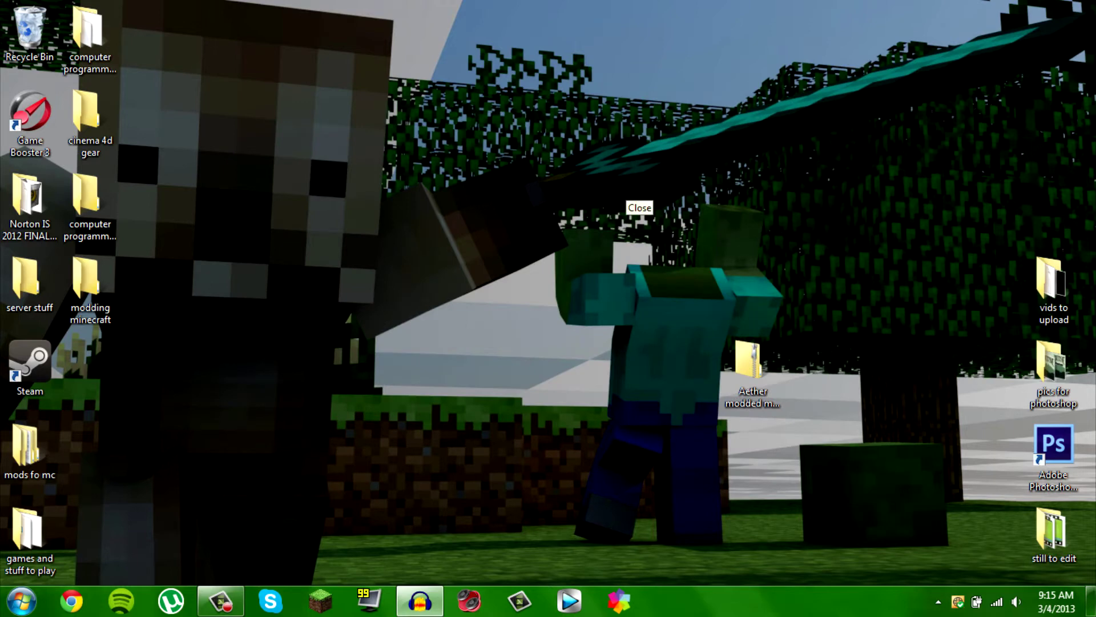
# - Search %appdata% from the Start menu to open the Roaming folder
pyautogui.click(21, 599)
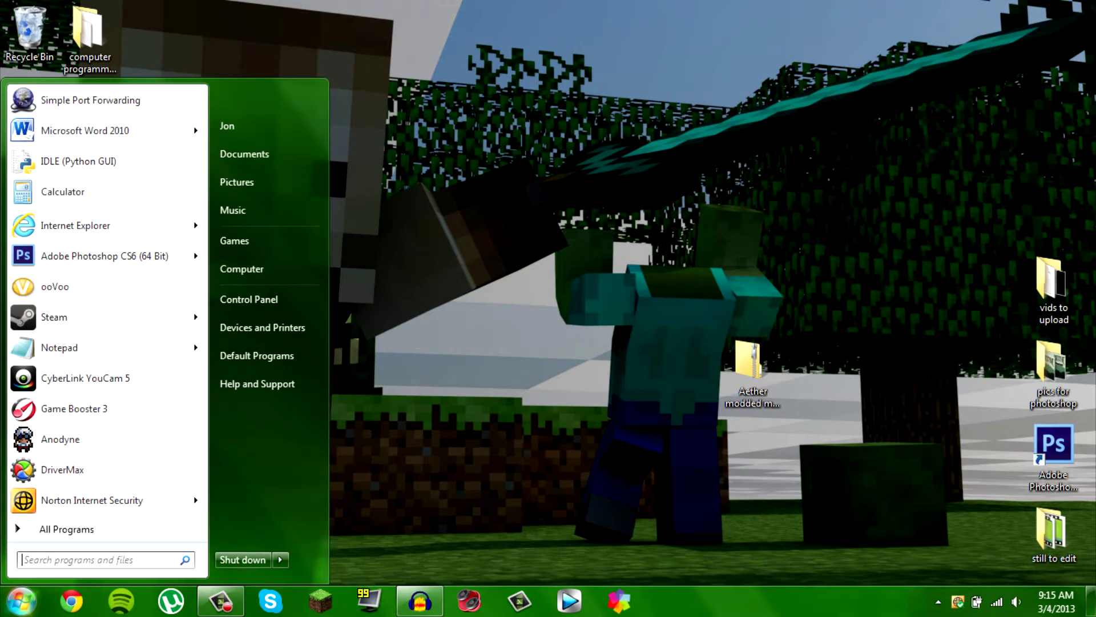
pyautogui.write('%')
pyautogui.write('appdata')
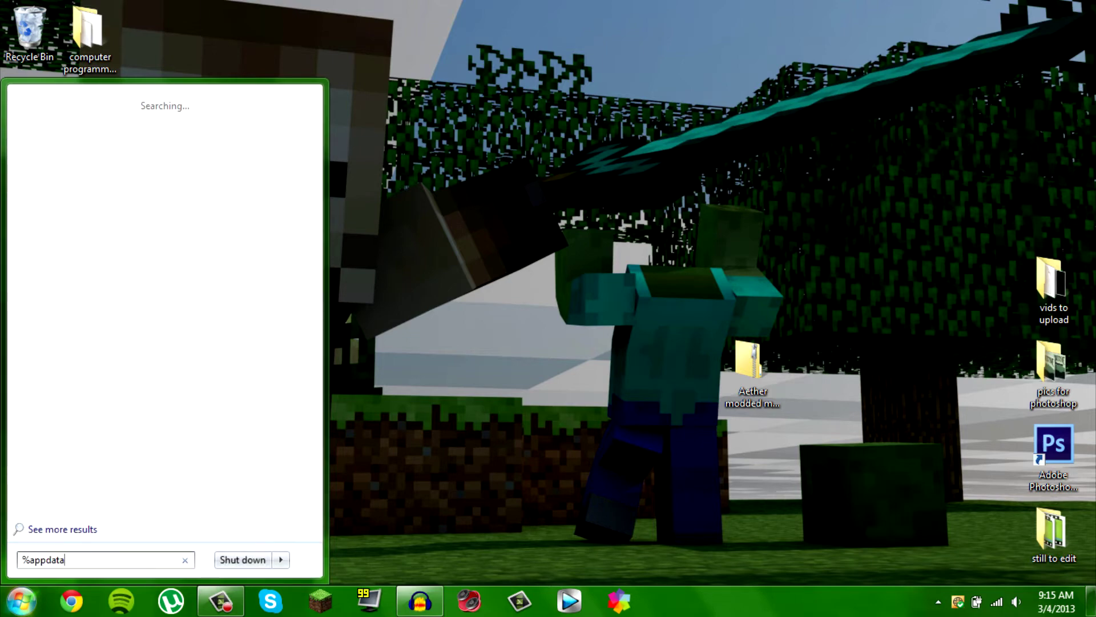
pyautogui.write('%')
pyautogui.press('Return')
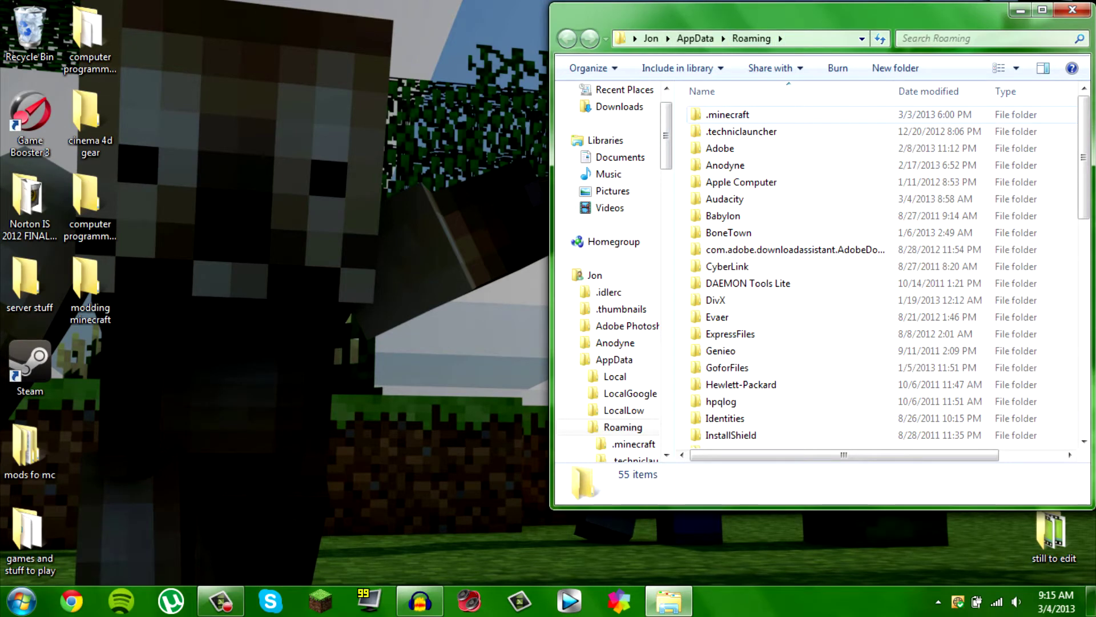
# - Go into .minecraft\bin and open minecraft.jar as an archive from its 7-Zip menu
pyautogui.press('Return')
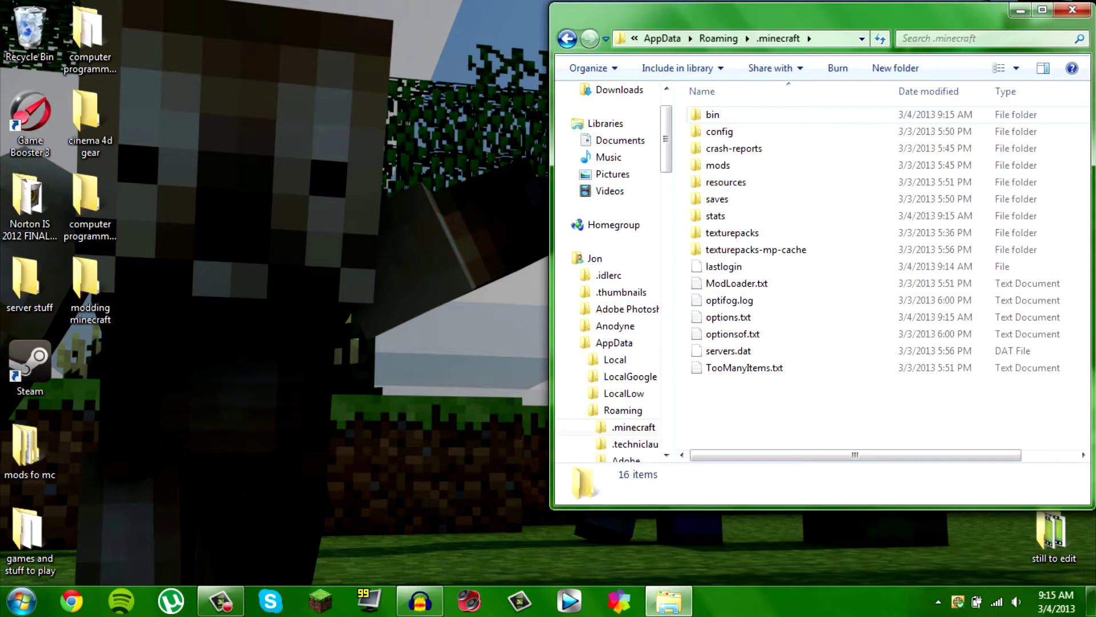
pyautogui.press('Down')
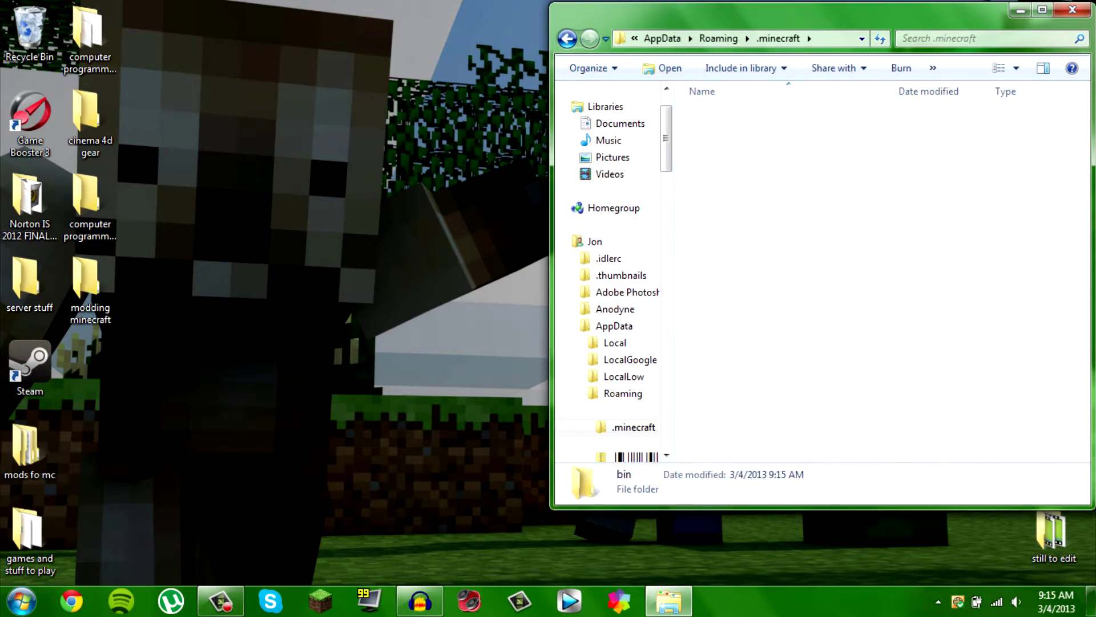
pyautogui.press('Return')
pyautogui.write('mi')
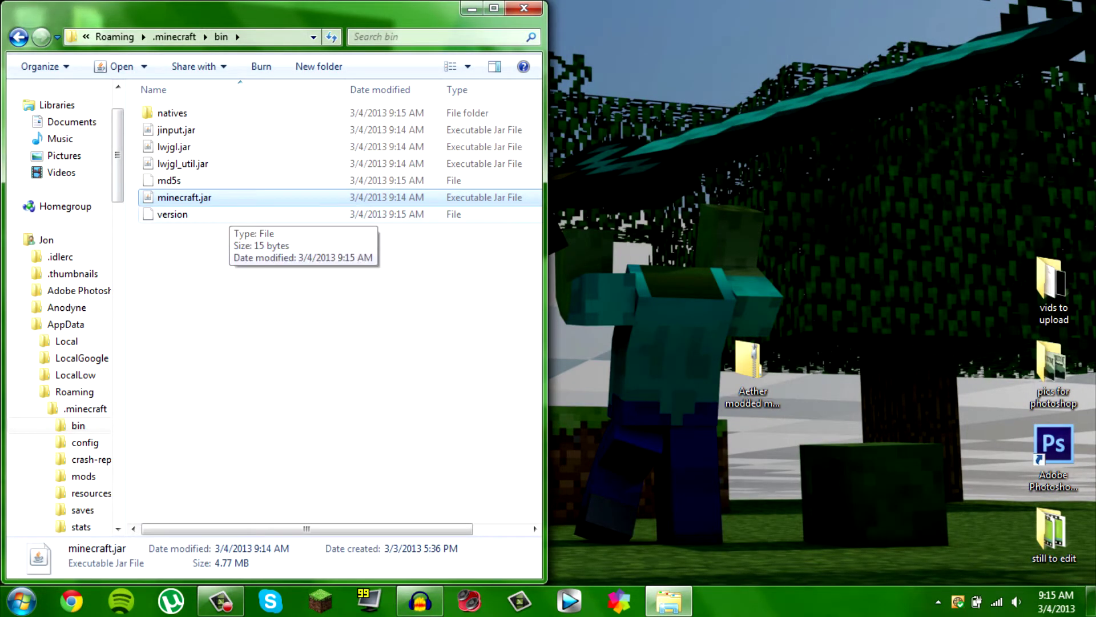
pyautogui.rightClick(203, 199)
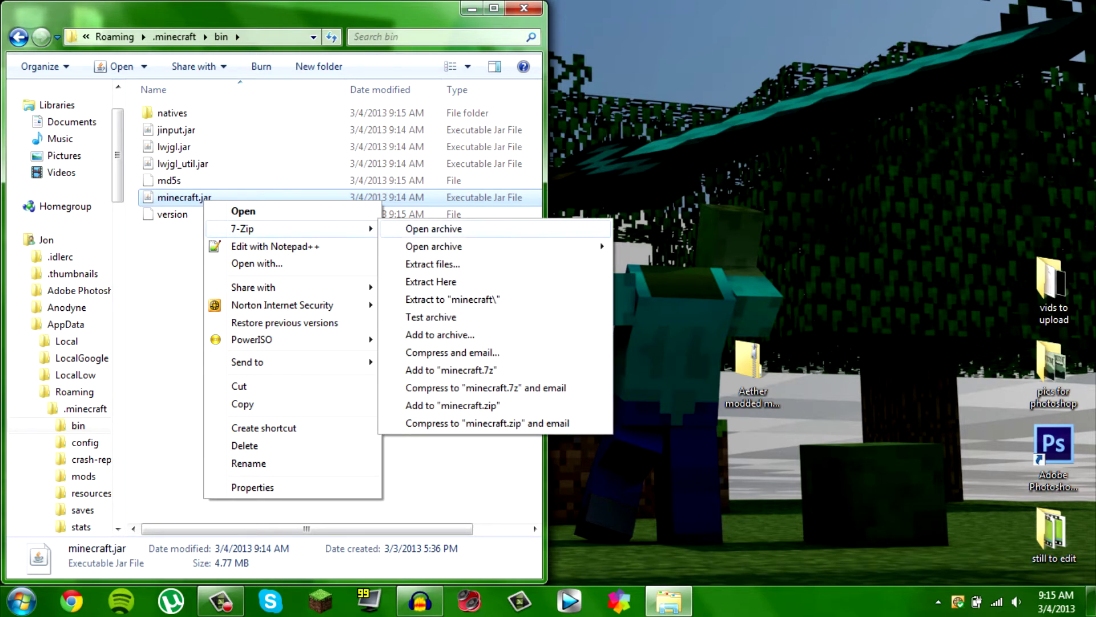
pyautogui.click(433, 229)
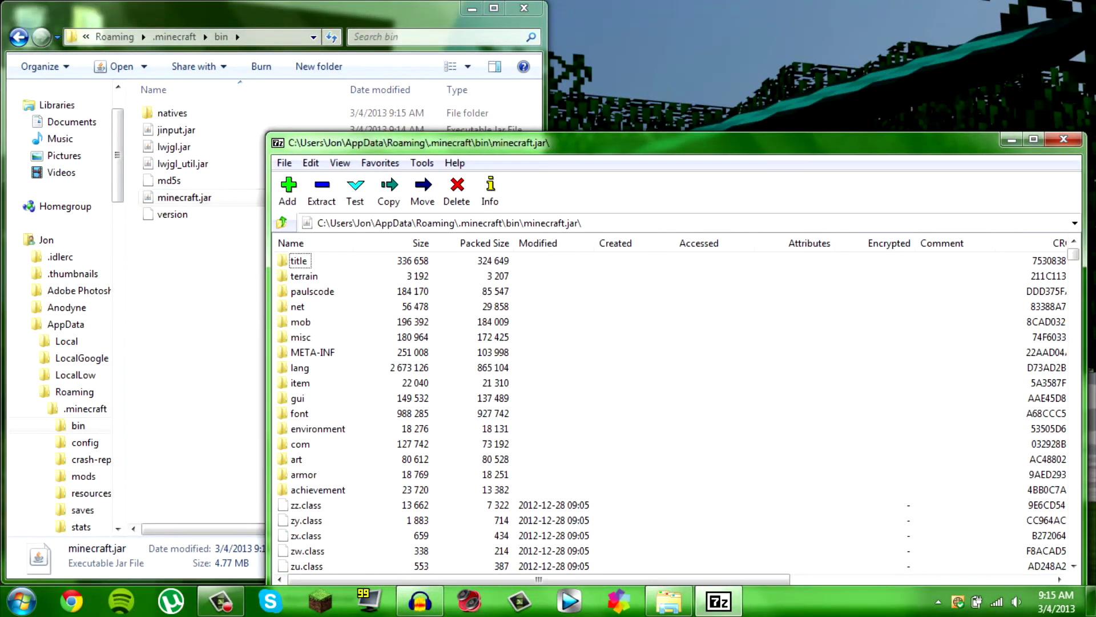
# - Snap the minecraft.jar archive window to the left half and delete its META-INF folder
pyautogui.moveTo(514, 142); pyautogui.dragTo(0, 126)
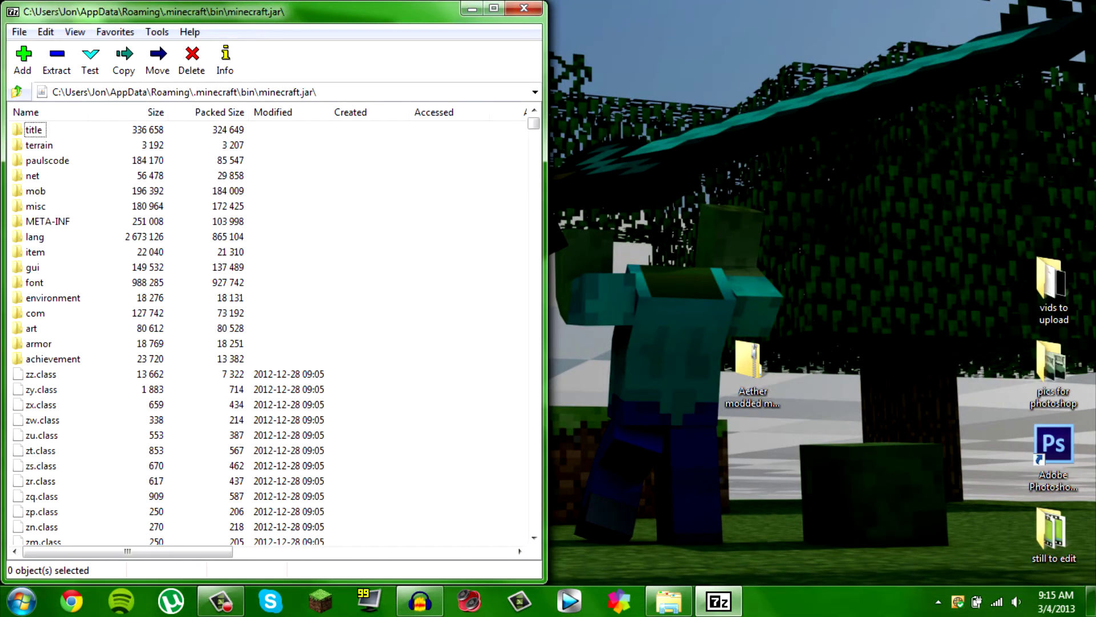
pyautogui.click(47, 221)
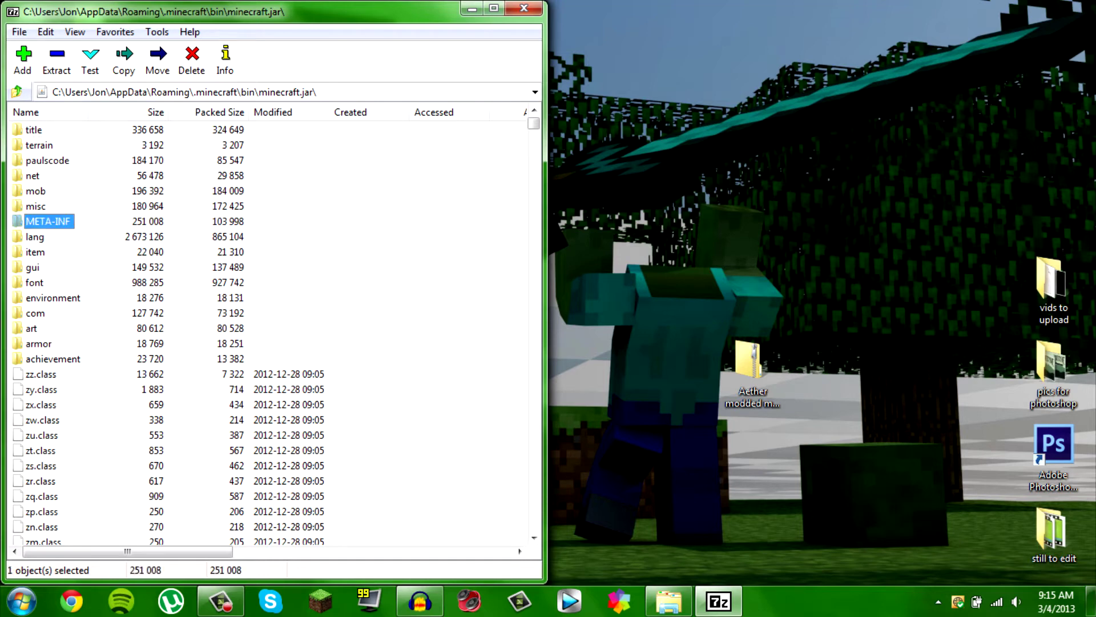
pyautogui.press('Delete')
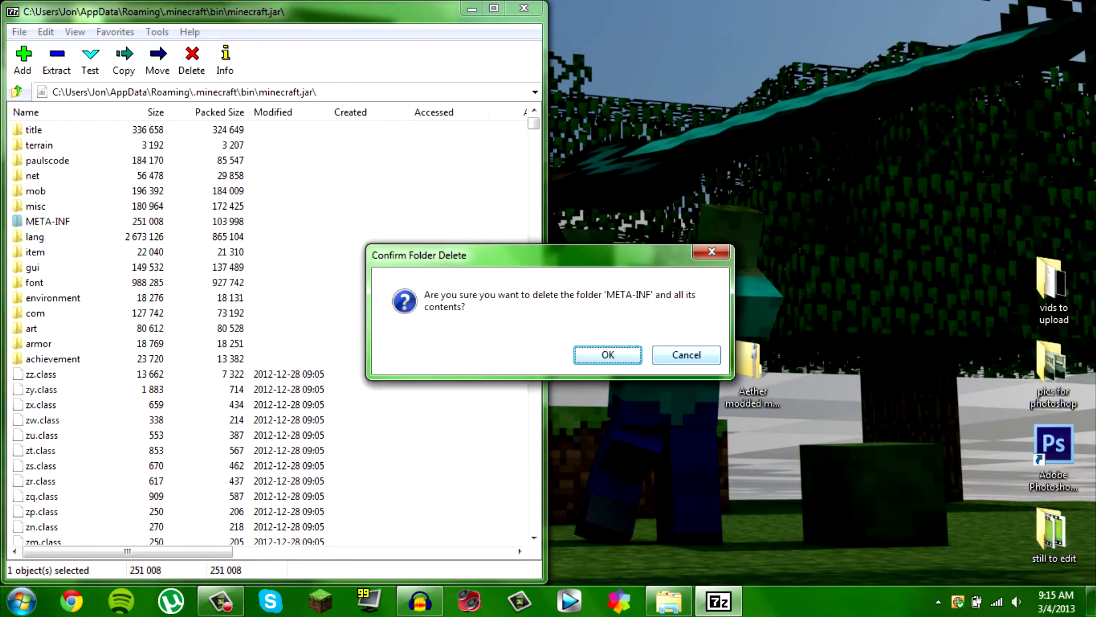
pyautogui.press('Return')
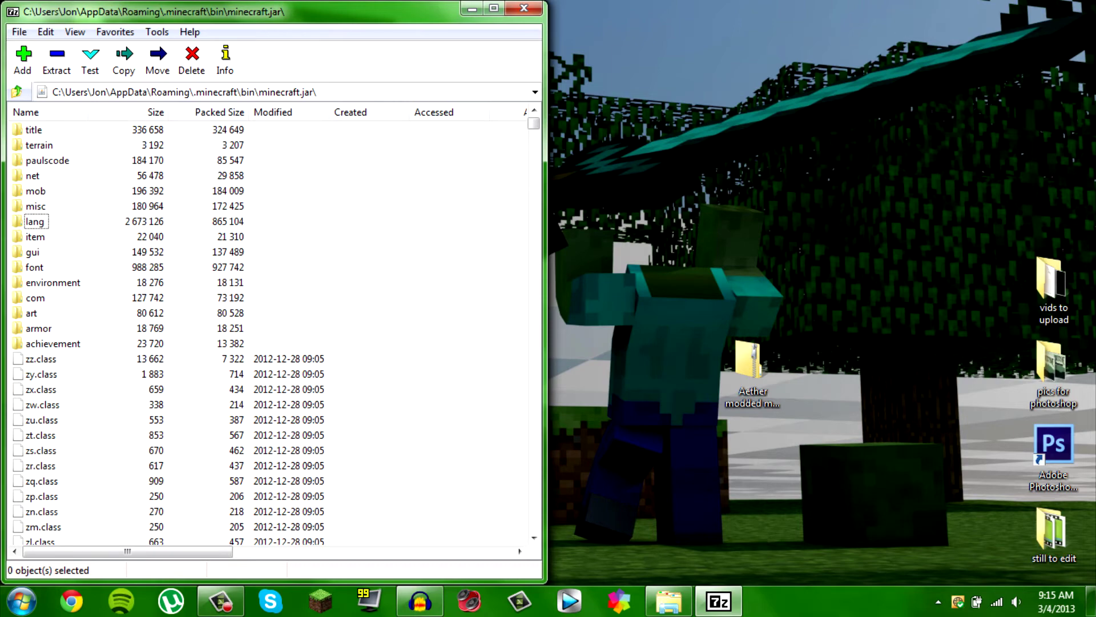
pyautogui.moveTo(748, 364); pyautogui.dragTo(813, 292)
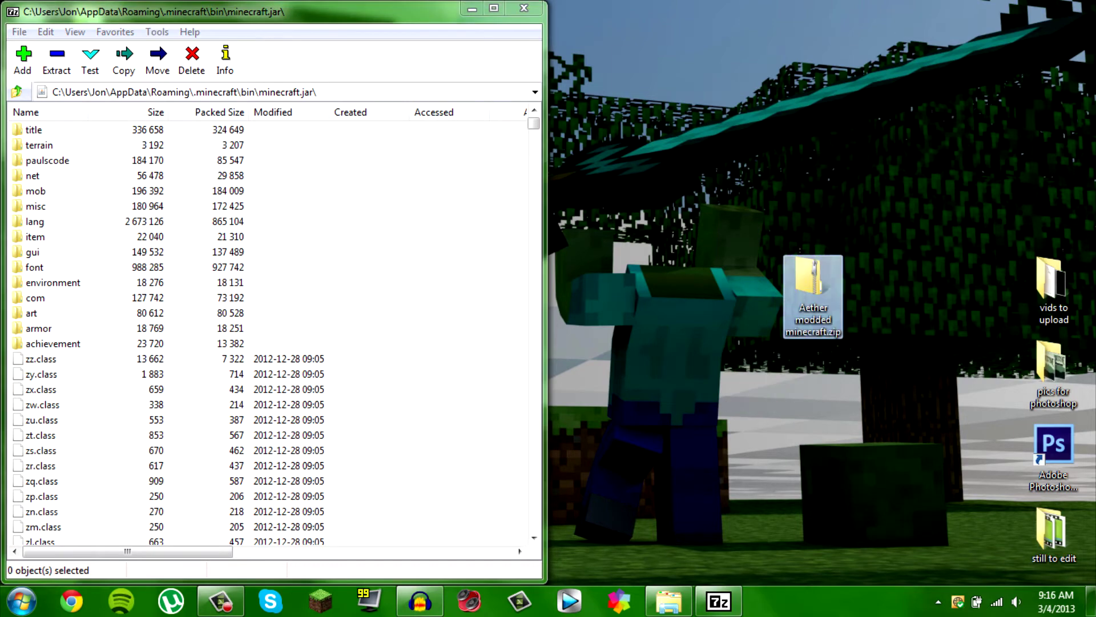
# - Open the Aether zip in 7-Zip and snap it to the screen's right half
pyautogui.rightClick(807, 262)
pyautogui.moveTo(845, 333)
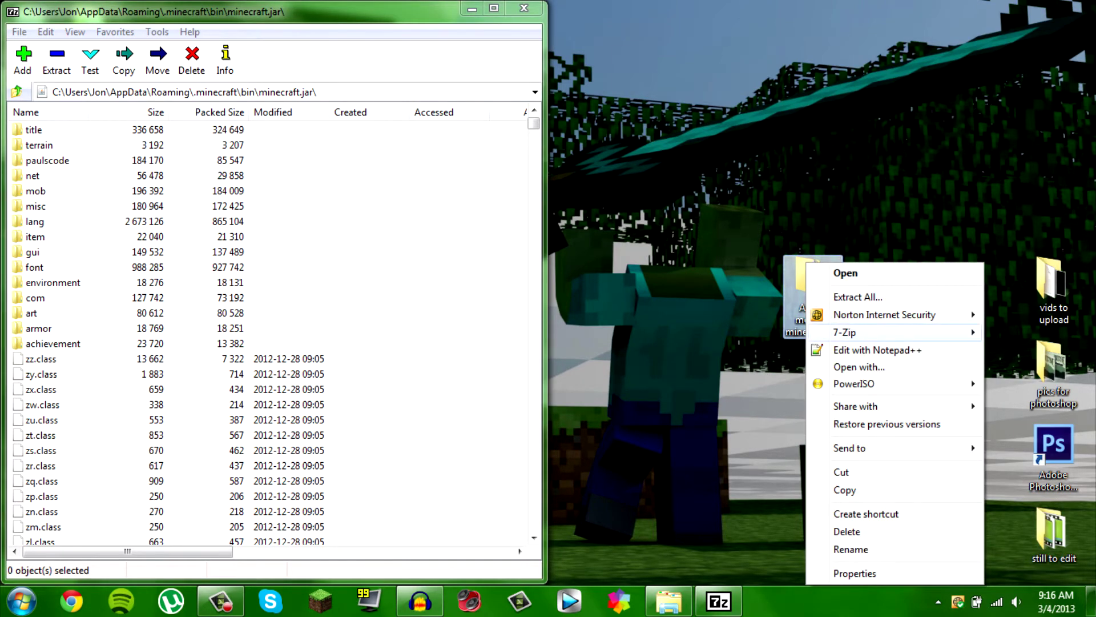
pyautogui.click(558, 333)
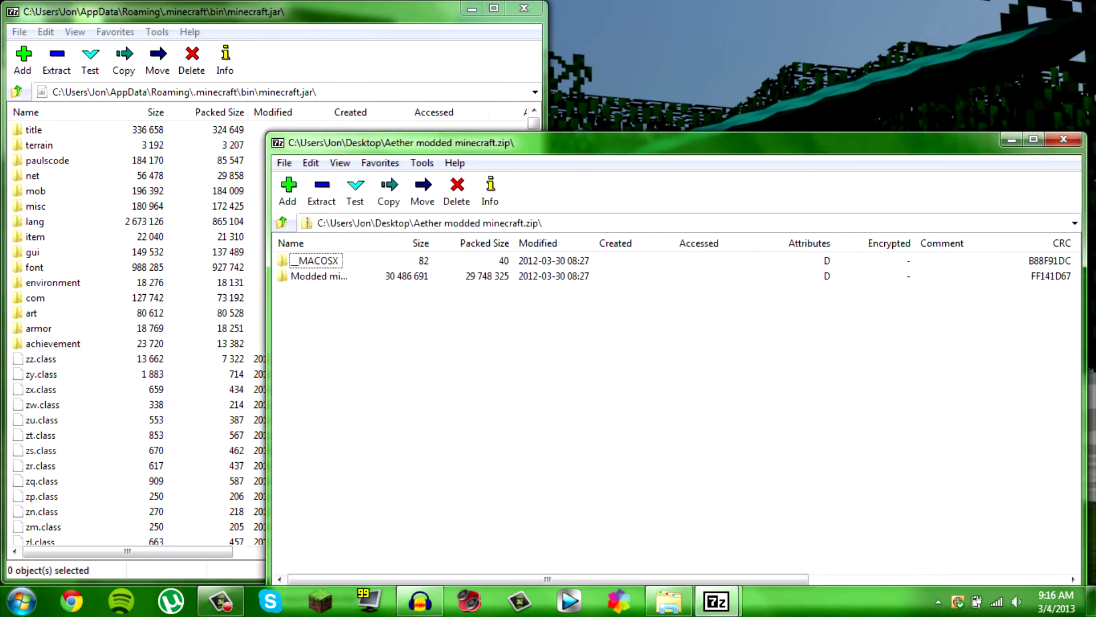
pyautogui.press('super+Right')
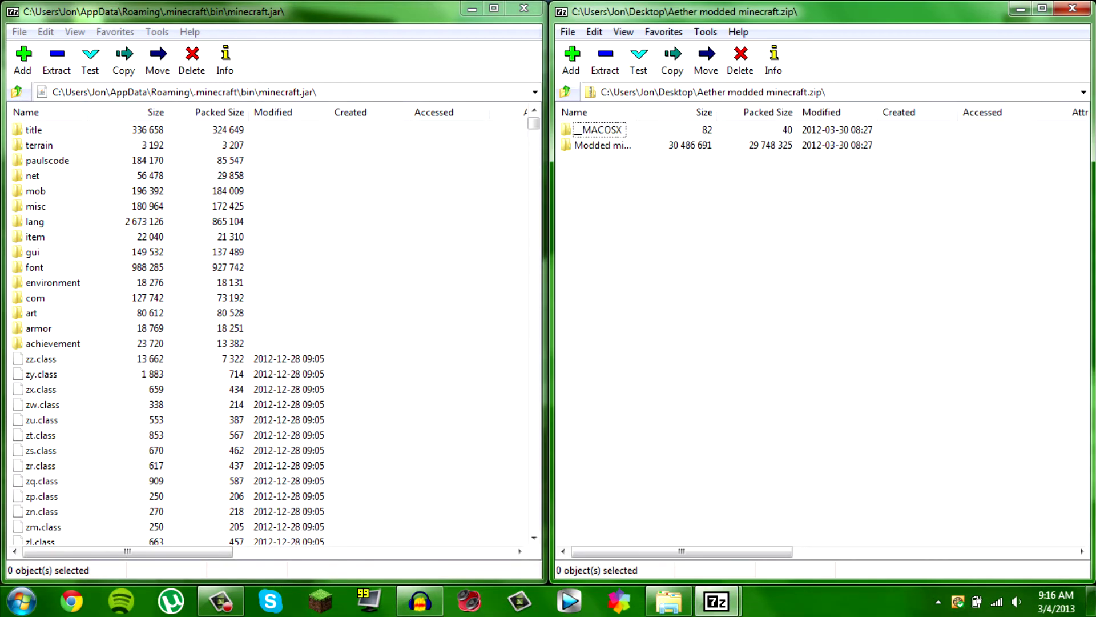
pyautogui.hotkey('ctrl', 'a')
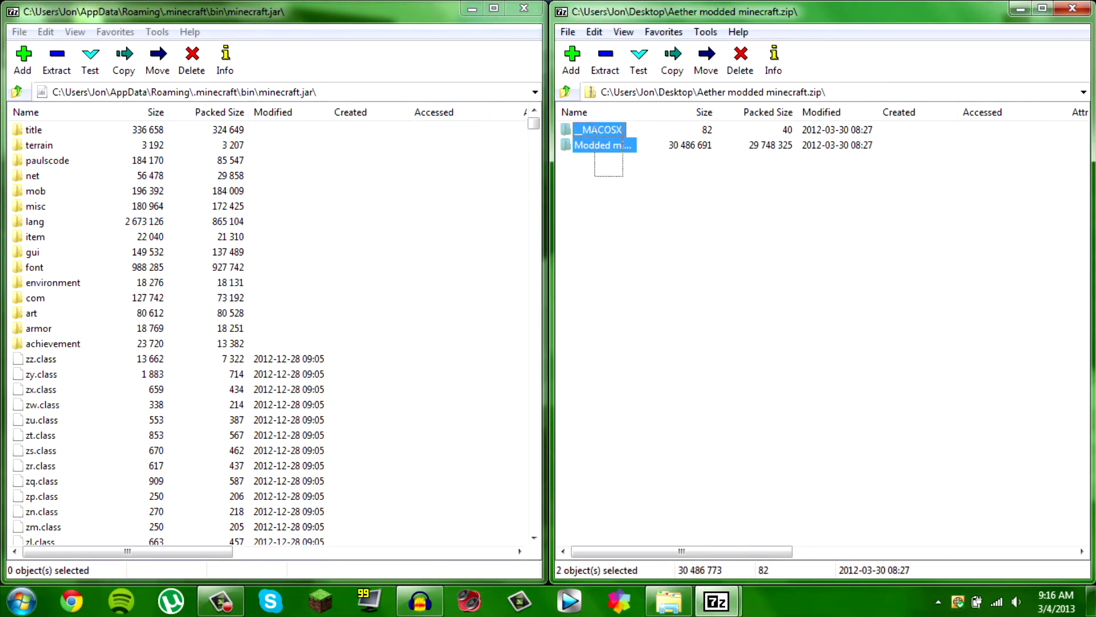
pyautogui.press('Up')
# - Drill into Modded minecraft > minecraft.jar.zip > minecraft.jar and select all 1268 items
pyautogui.press('Down')
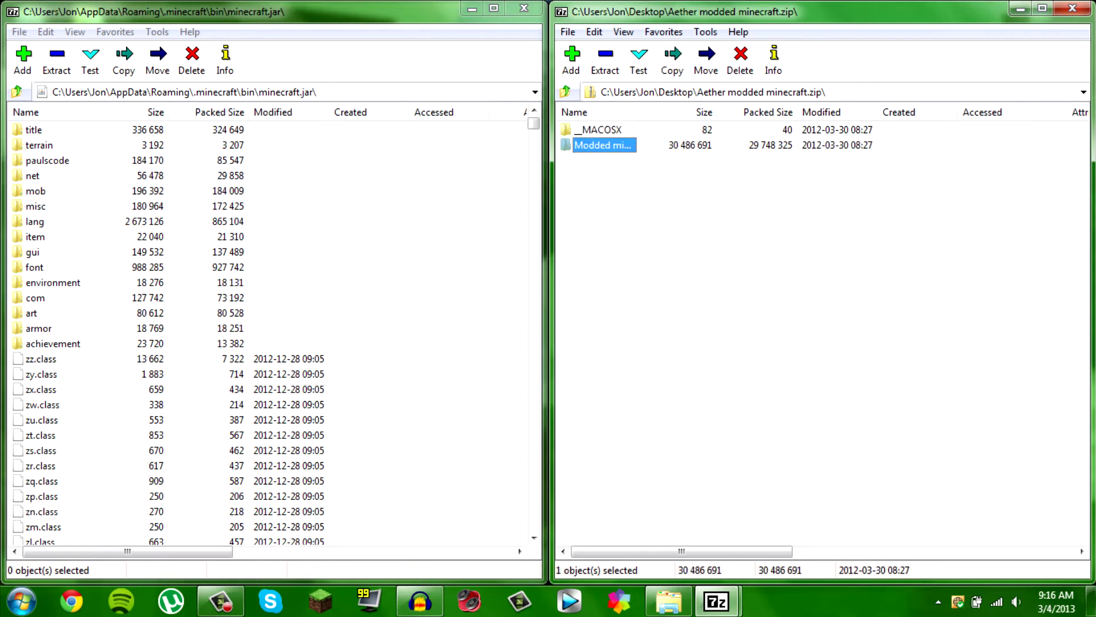
pyautogui.press('Return')
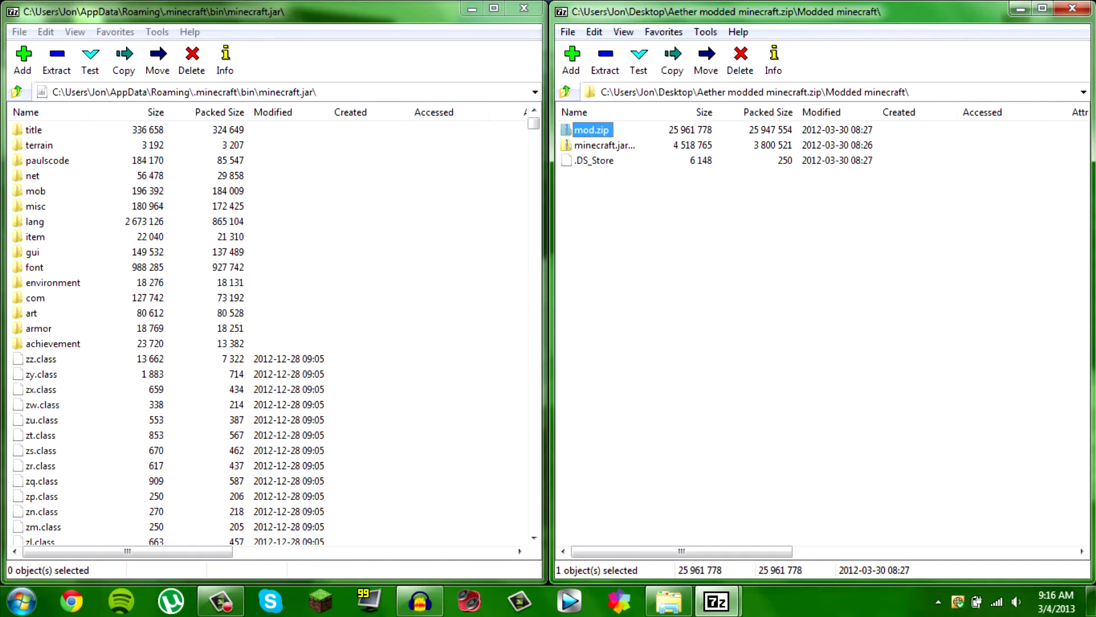
pyautogui.press('Down')
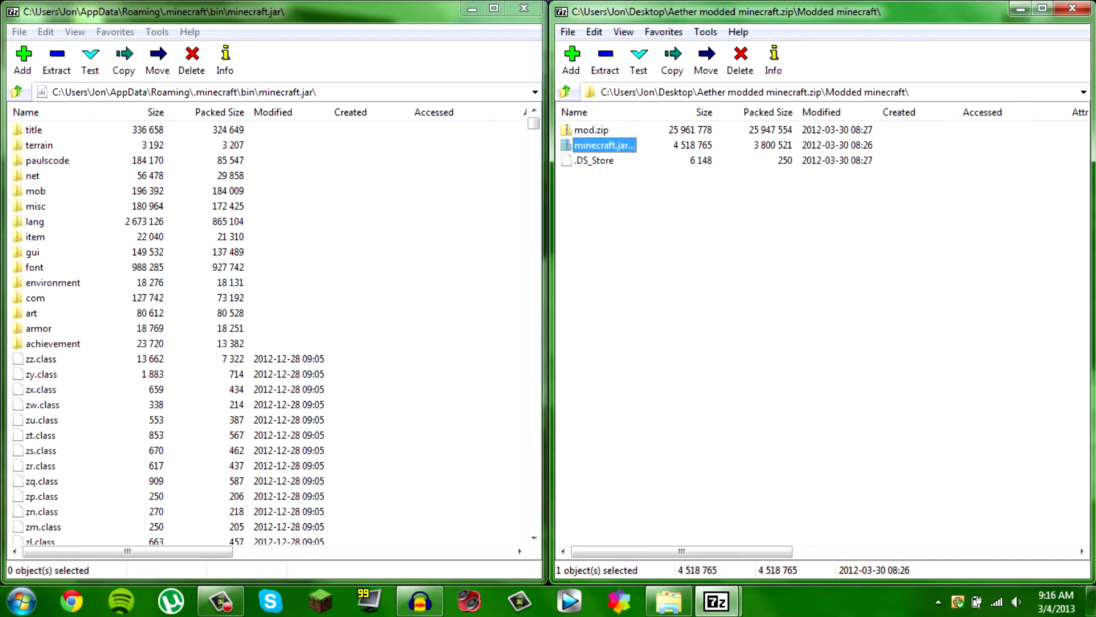
pyautogui.press('Return')
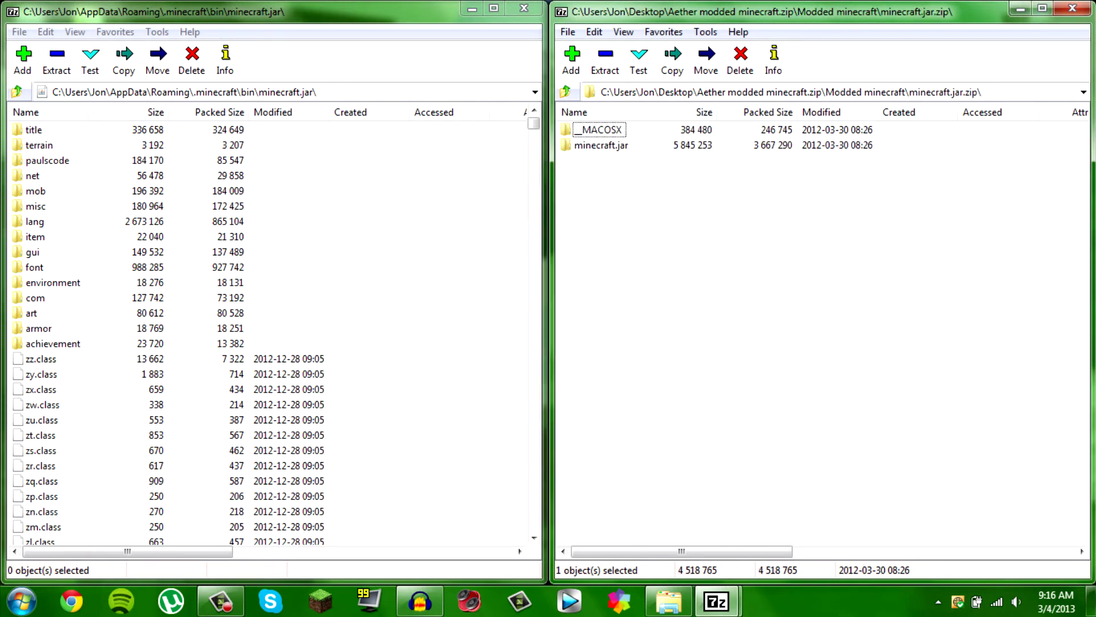
pyautogui.press('Down')
pyautogui.press('Return')
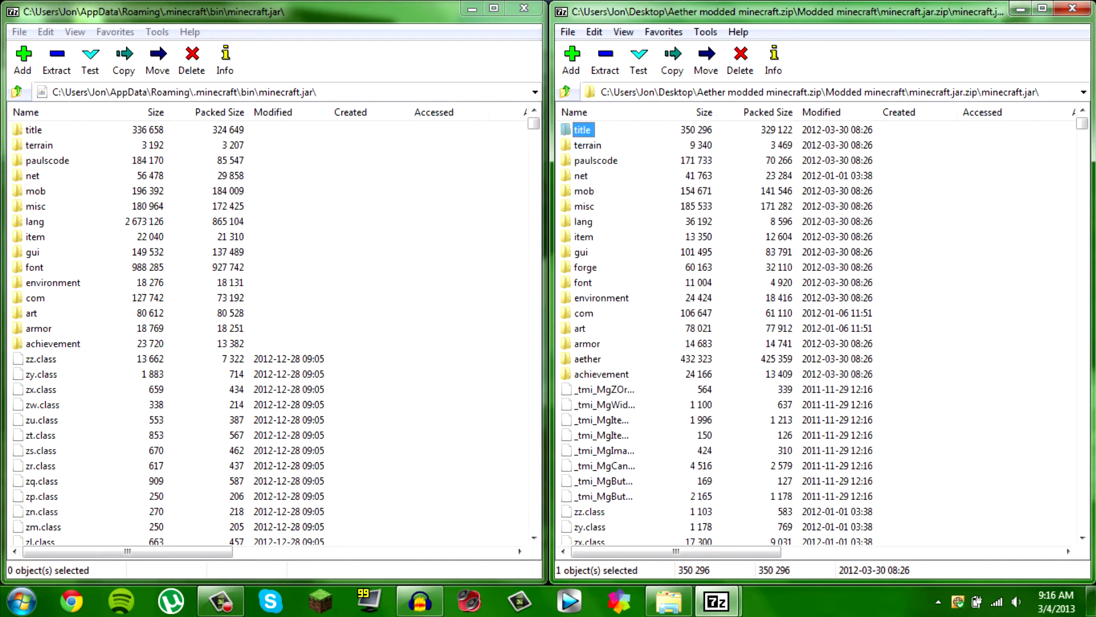
pyautogui.press('m')
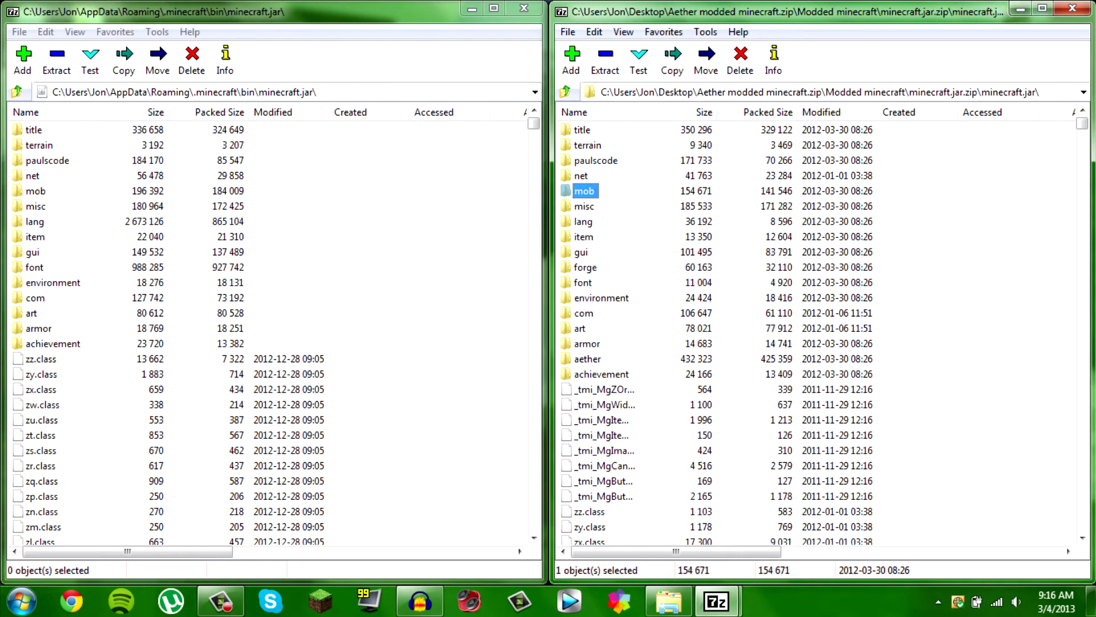
pyautogui.hotkey('ctrl', 'a')
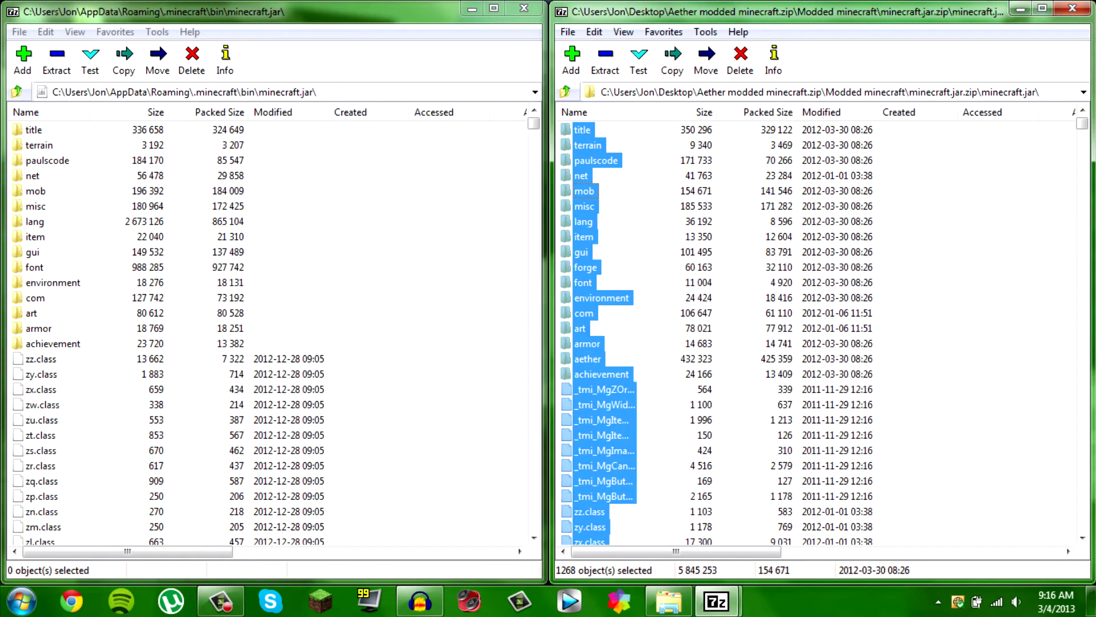
pyautogui.hotkey('ctrl', 'Down')
# - Copy the selected modded files into the game's minecraft.jar, confirming with Yes
pyautogui.press('F5')
pyautogui.press('Return')
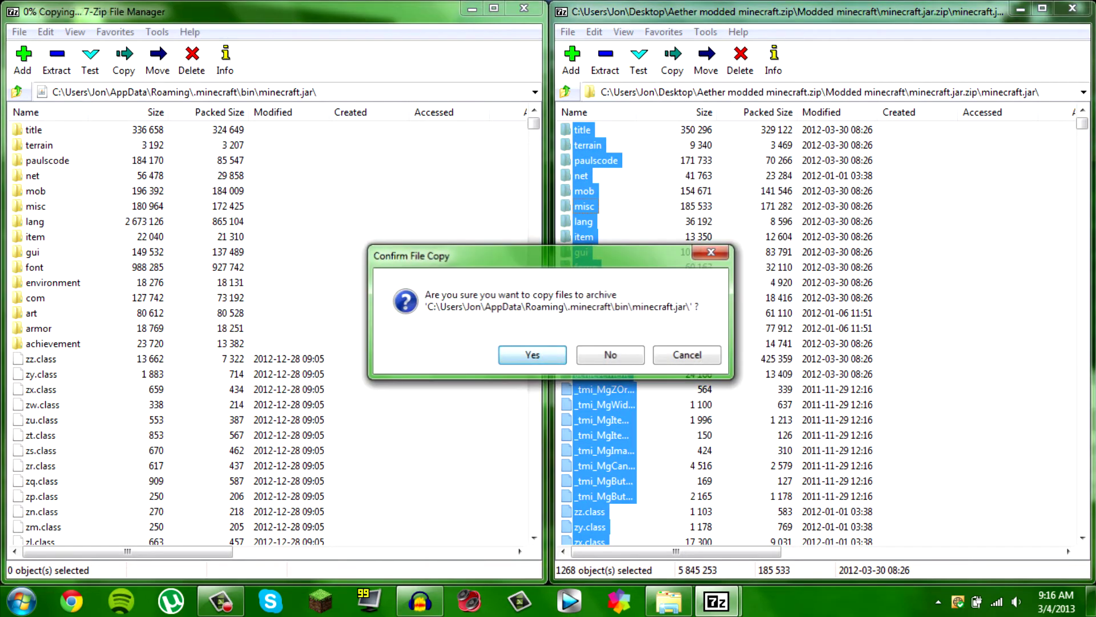
pyautogui.press('Return')
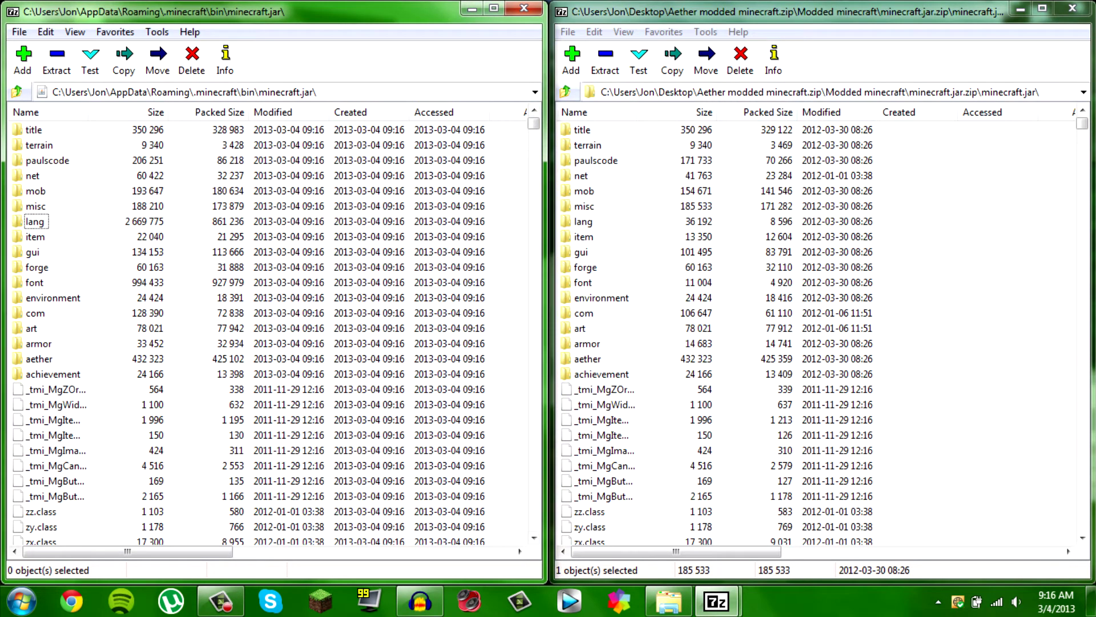
# - Move the Aether archive back up to Modded minecraft and close the jar window
pyautogui.click(566, 91)
pyautogui.click(566, 91)
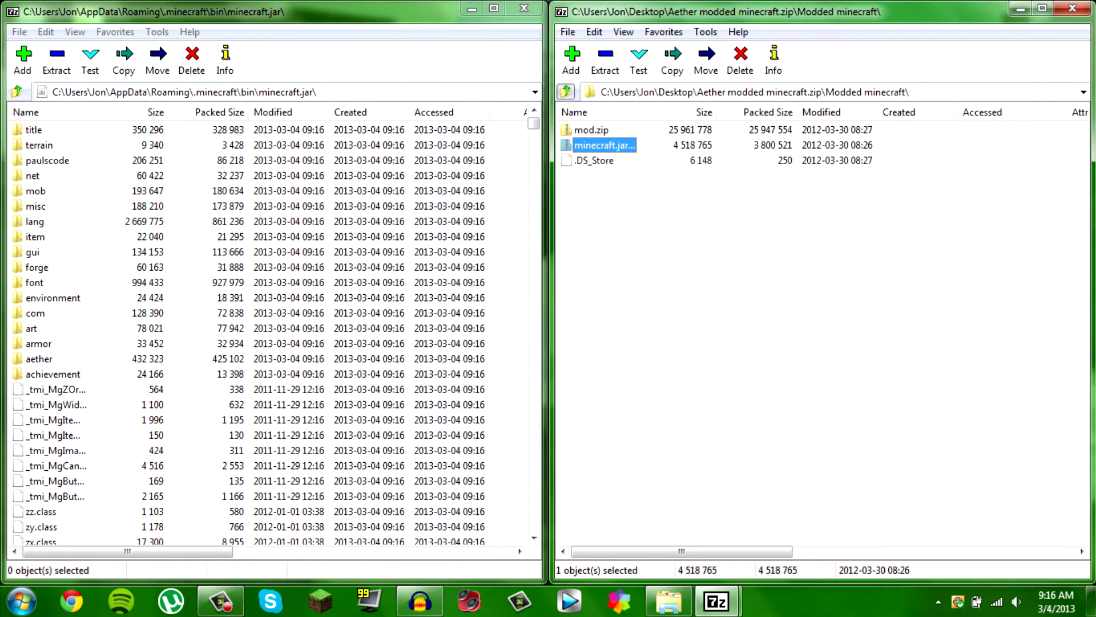
pyautogui.click(566, 92)
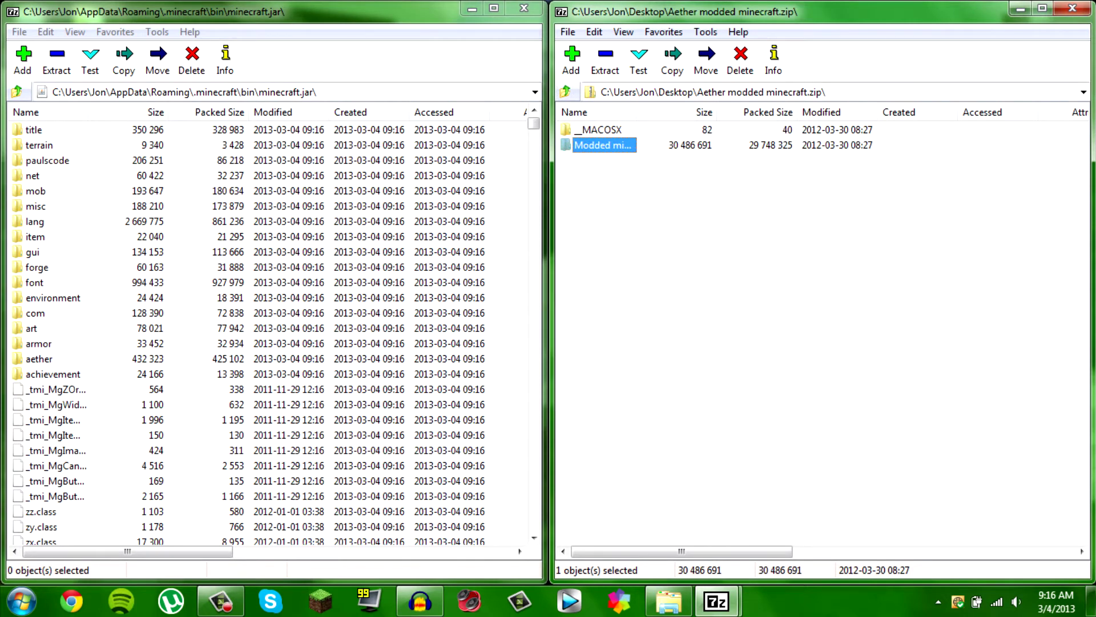
pyautogui.doubleClick(604, 145)
pyautogui.press('Down')
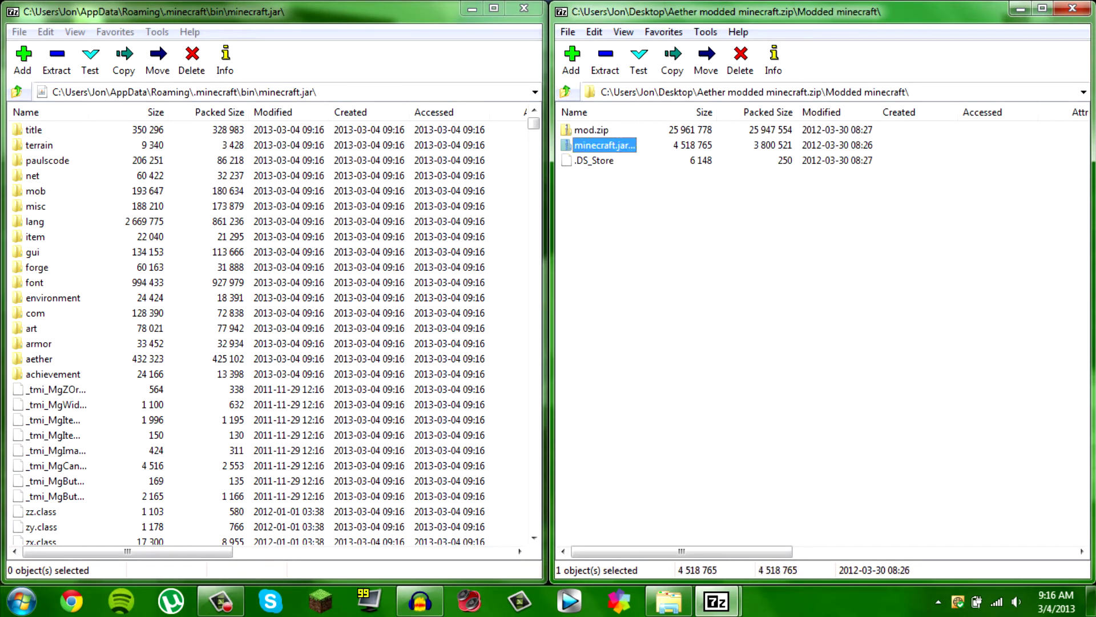
pyautogui.press('Up')
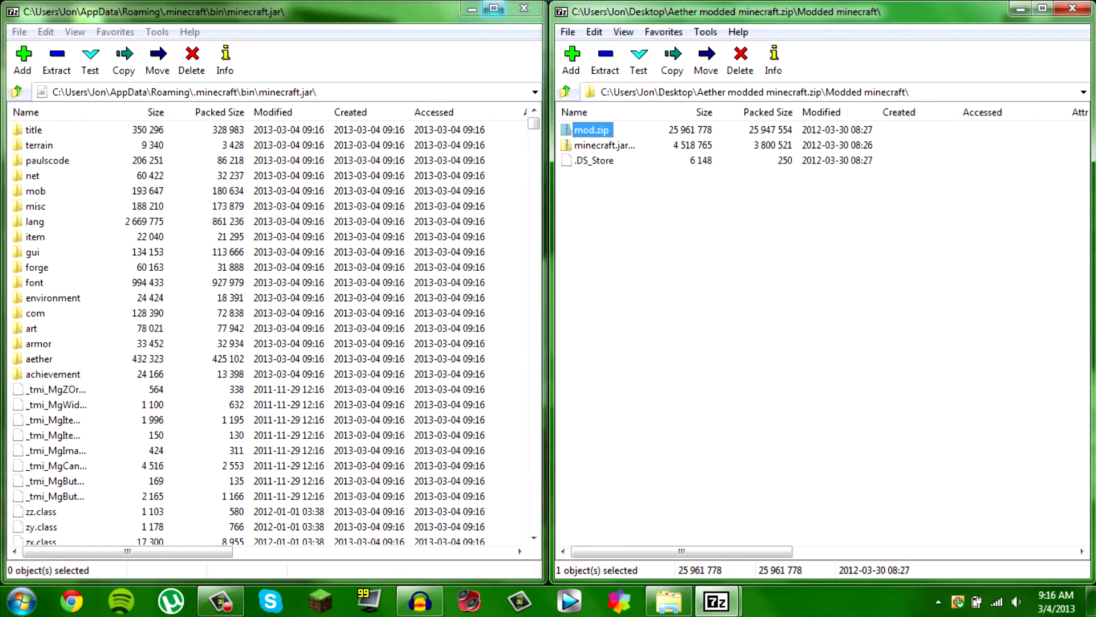
pyautogui.click(524, 9)
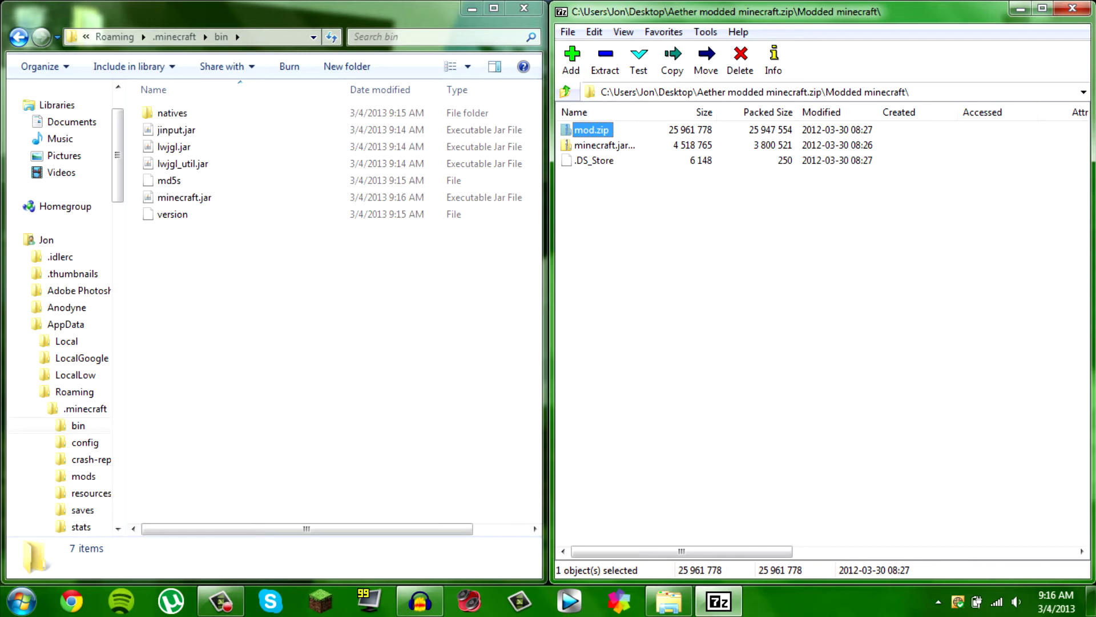
# - Go from bin up to .minecraft and into its resources folder
pyautogui.press('BackSpace')
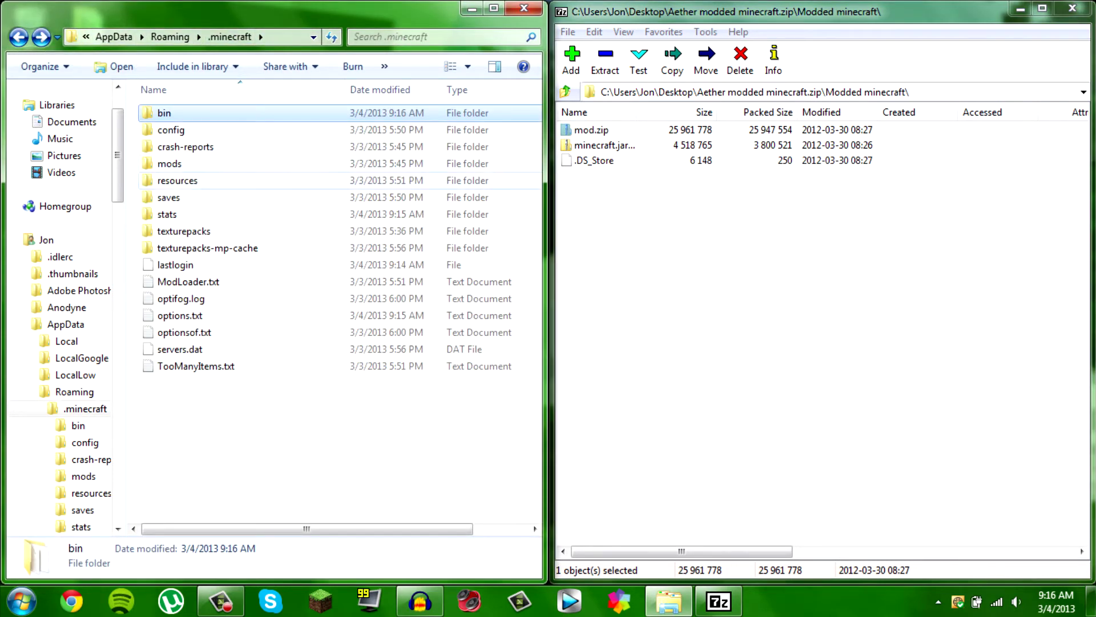
pyautogui.doubleClick(178, 180)
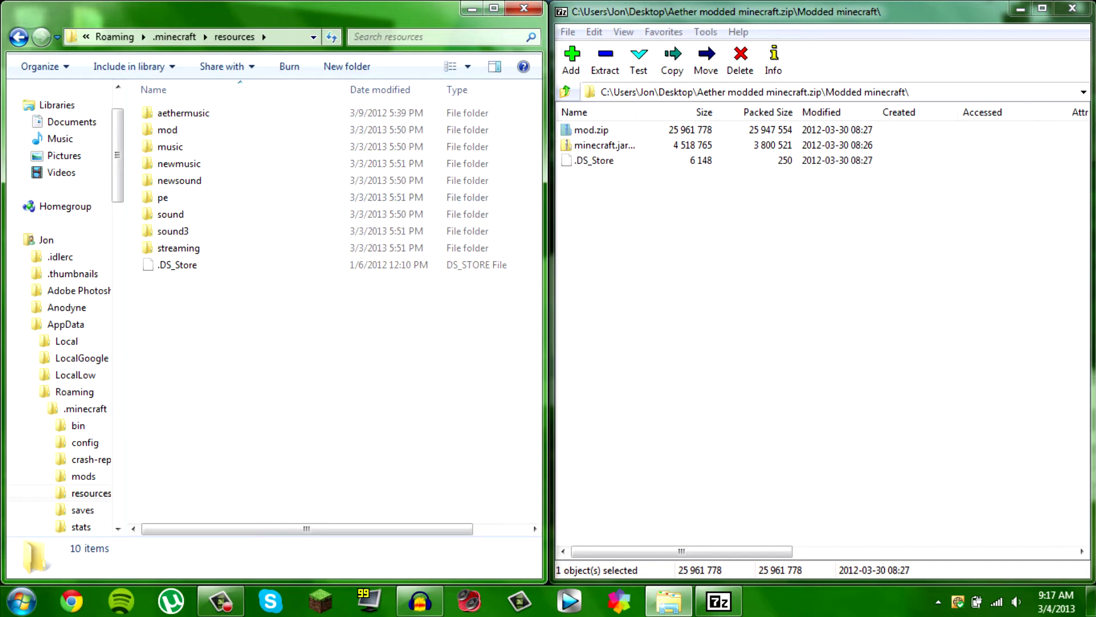
# - Copy all five mod.zip\mod items into resources, approving folder merges and file replacements
pyautogui.press('Return')
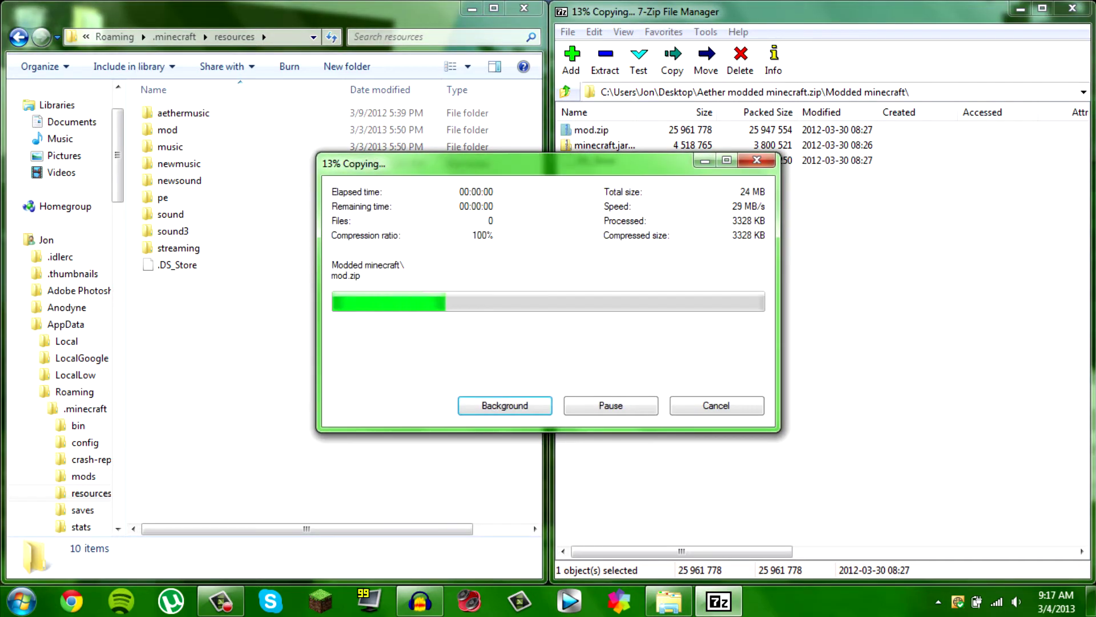
pyautogui.press('Down')
pyautogui.press('Return')
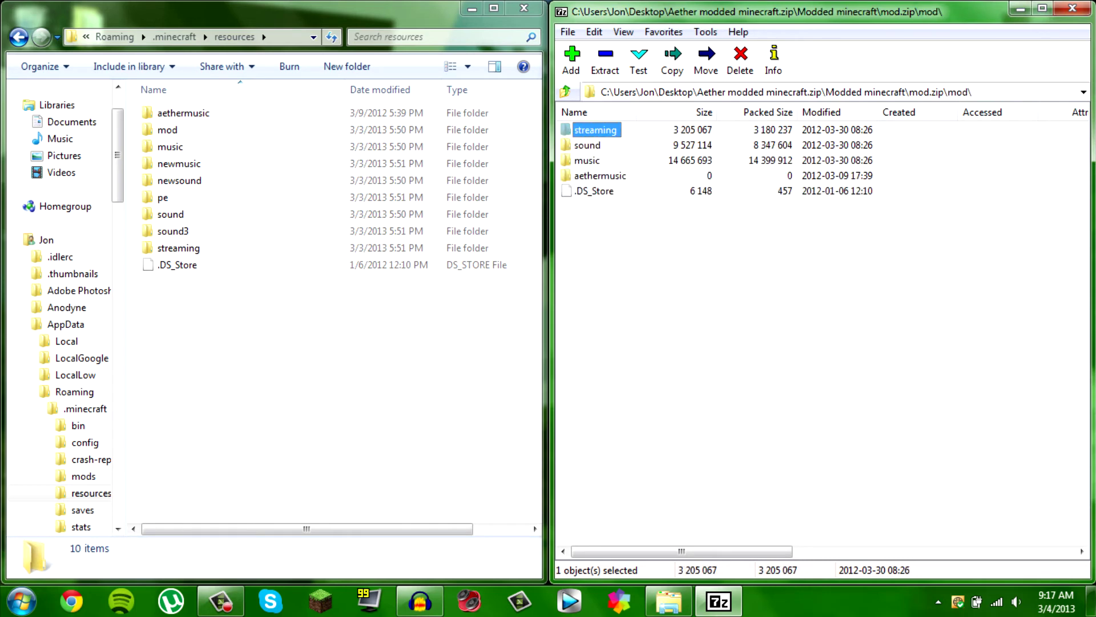
pyautogui.moveTo(616, 232); pyautogui.dragTo(578, 130)
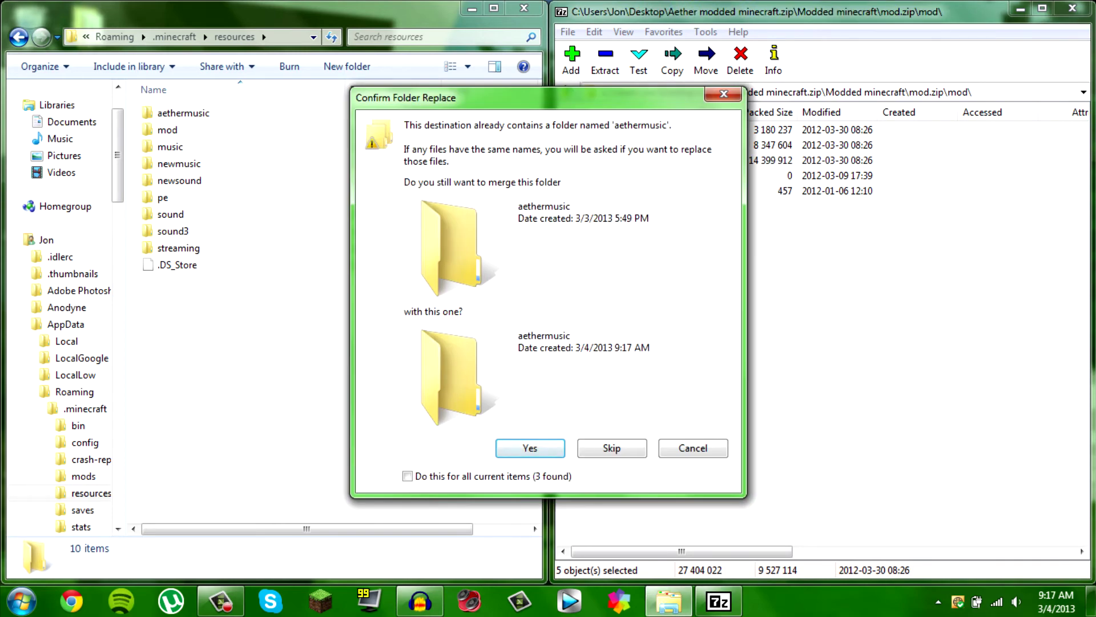
pyautogui.press('Return')
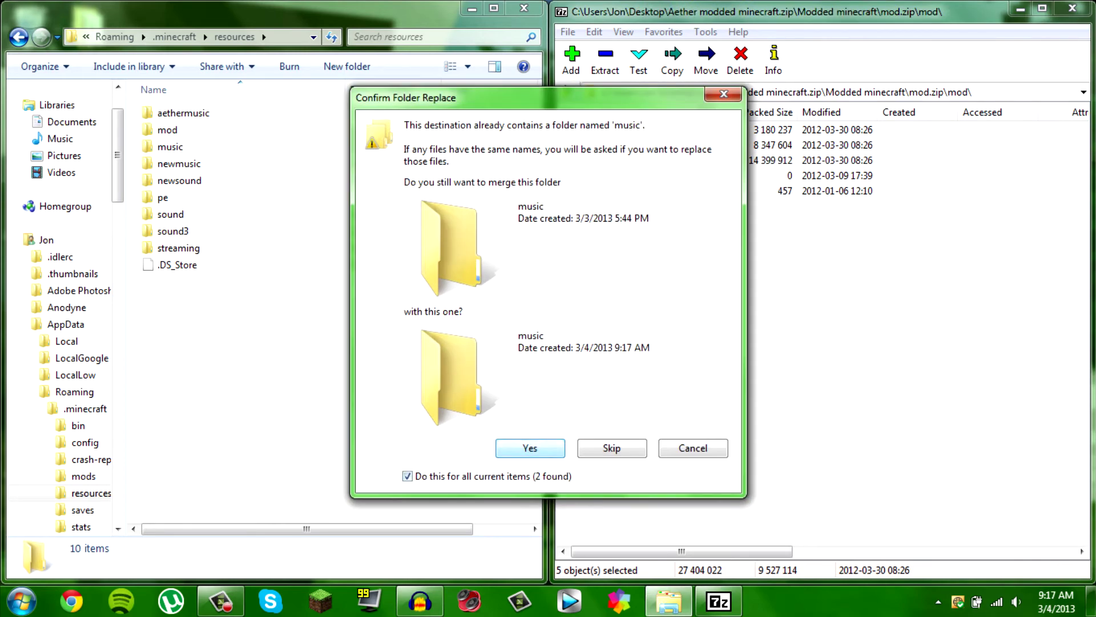
pyautogui.press('Return')
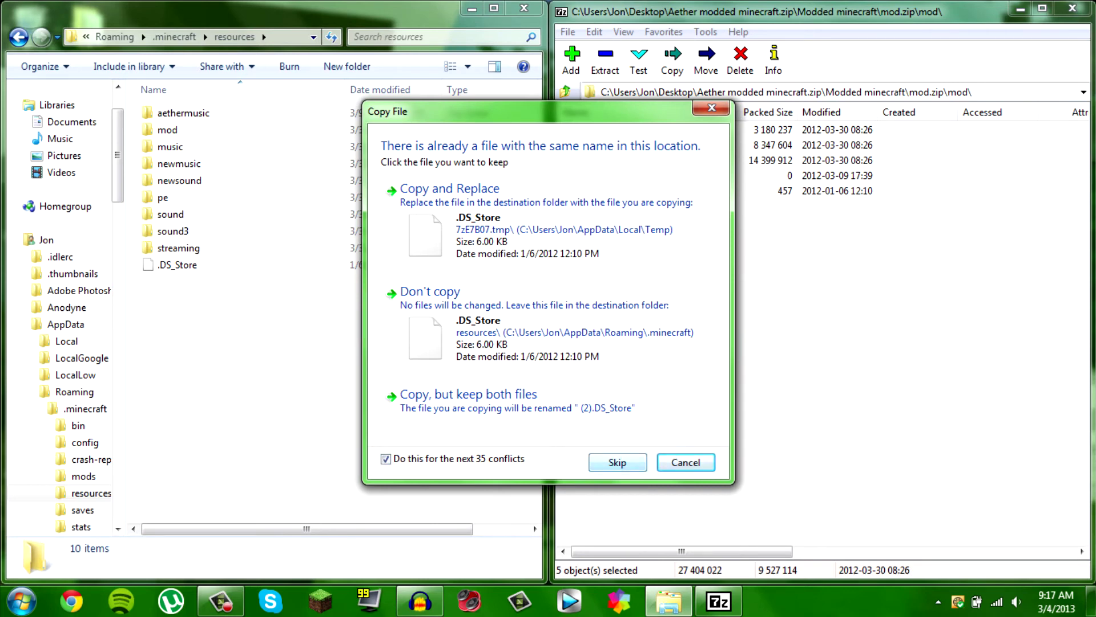
pyautogui.press('Return')
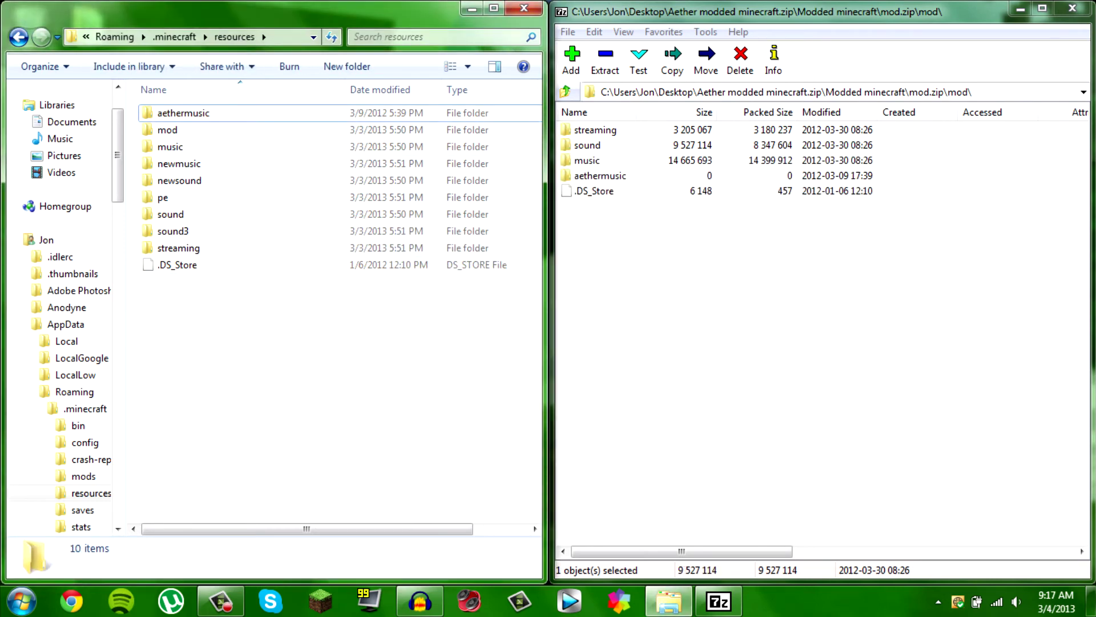
pyautogui.click(1071, 8)
# - Close the resources window, log in, and maximize the game showing the Aether title menu
pyautogui.hotkey('alt', 'F4')
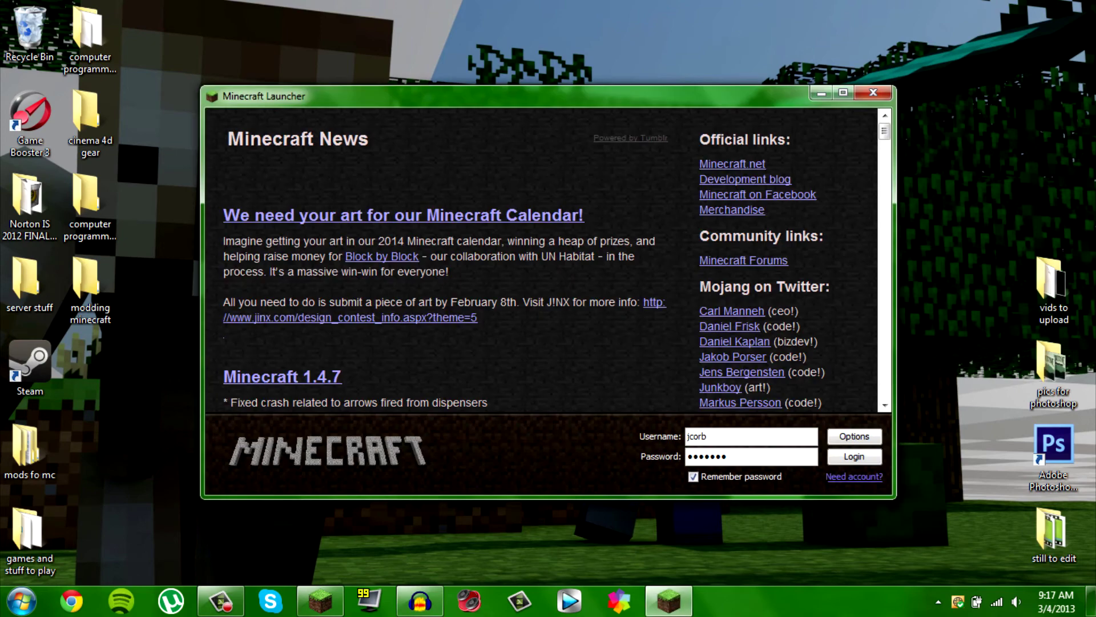
pyautogui.press('Return')
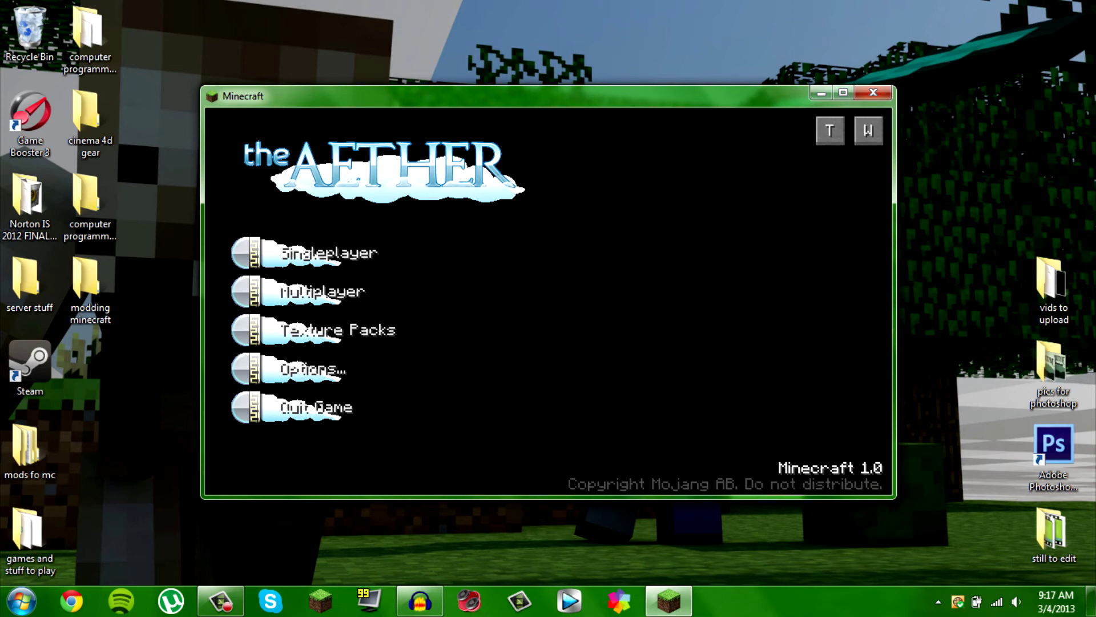
pyautogui.press('super+Up')
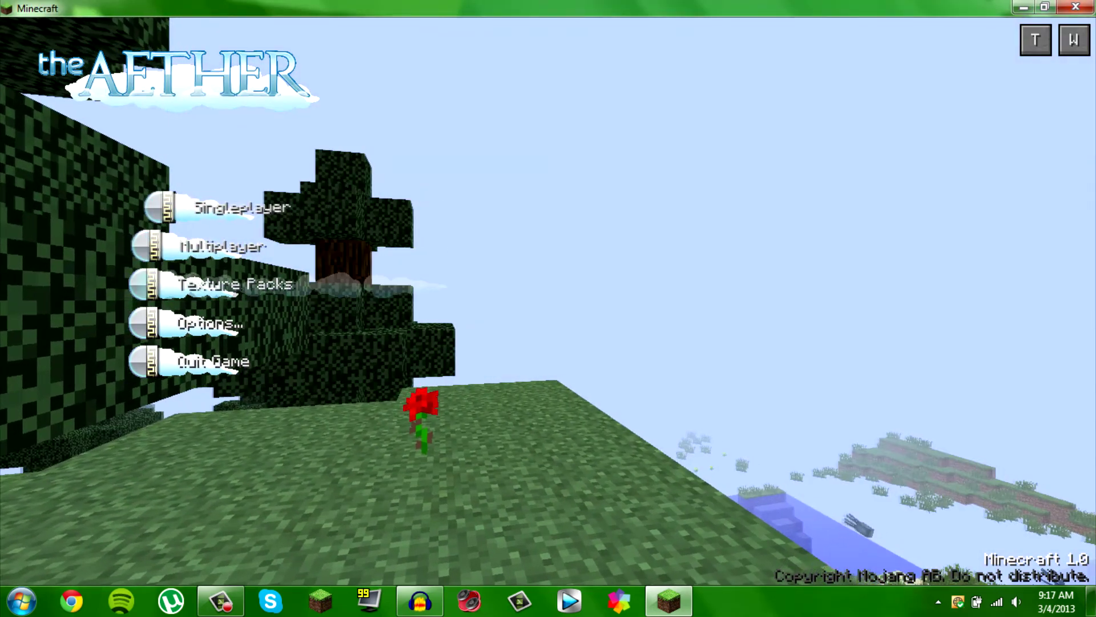
# - Toggle the title screen background from the Aether skyland to the overworld with the W button
pyautogui.click(1074, 40)
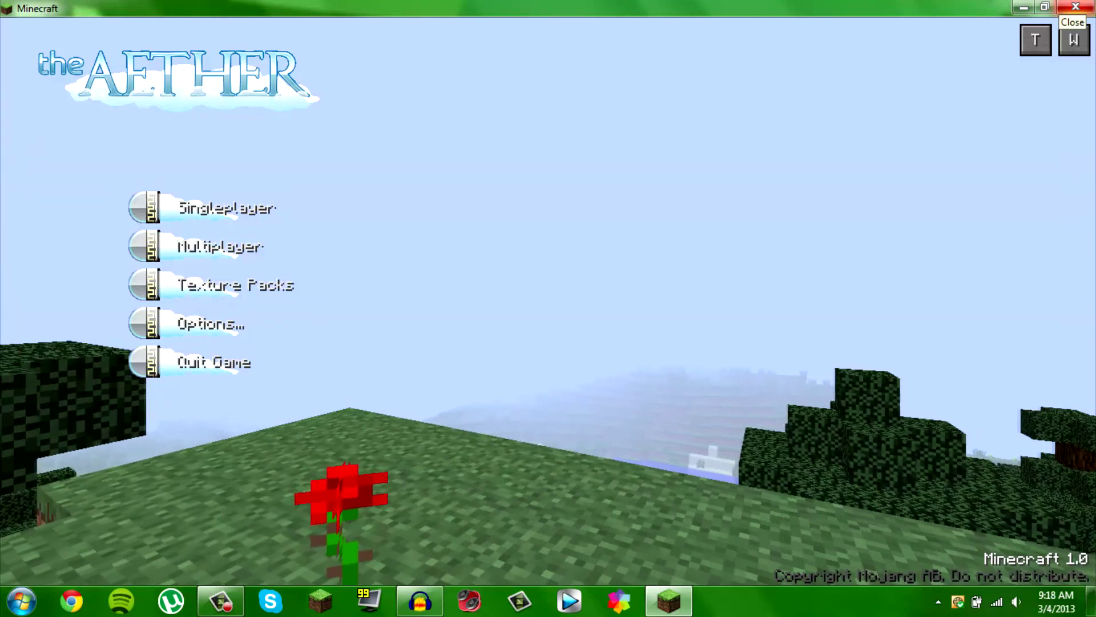
# - Close the Minecraft window and drag two selection boxes across the desktop
pyautogui.click(1076, 7)
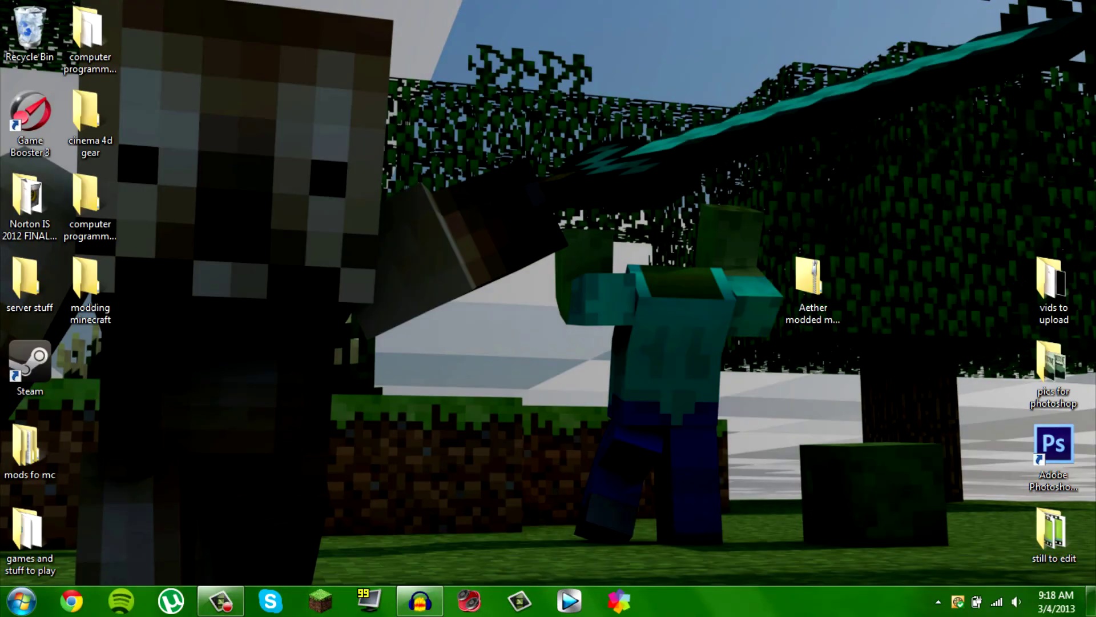
pyautogui.moveTo(371, 172); pyautogui.dragTo(502, 392)
pyautogui.moveTo(714, 502)
pyautogui.mouseDown()
pyautogui.moveTo(391, 150)
pyautogui.moveTo(311, 30)
pyautogui.moveTo(758, 531)
pyautogui.mouseUp()
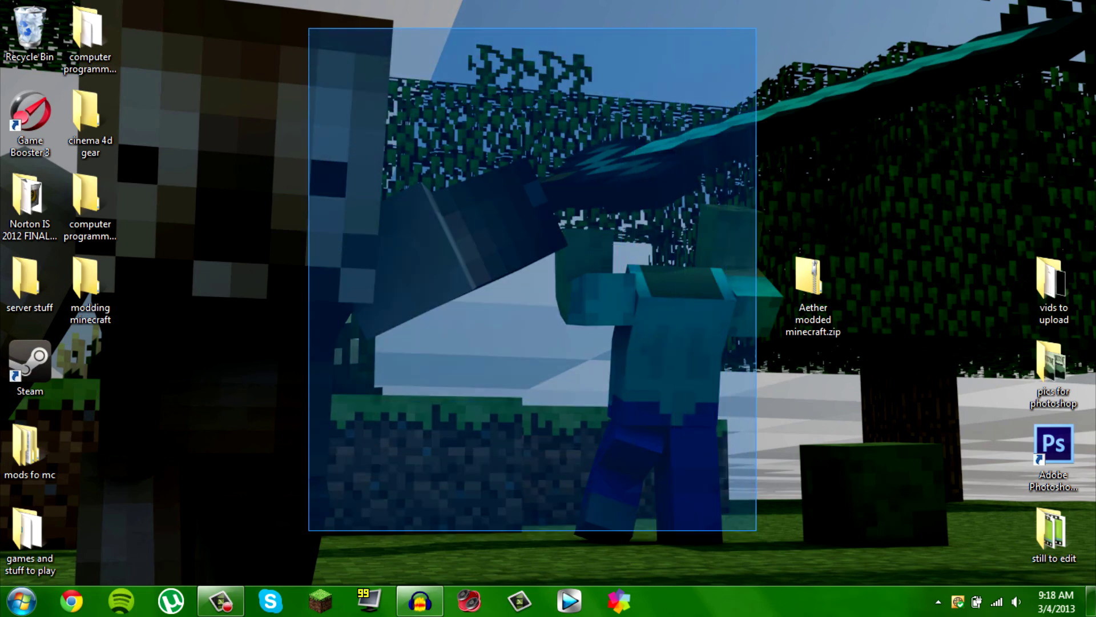